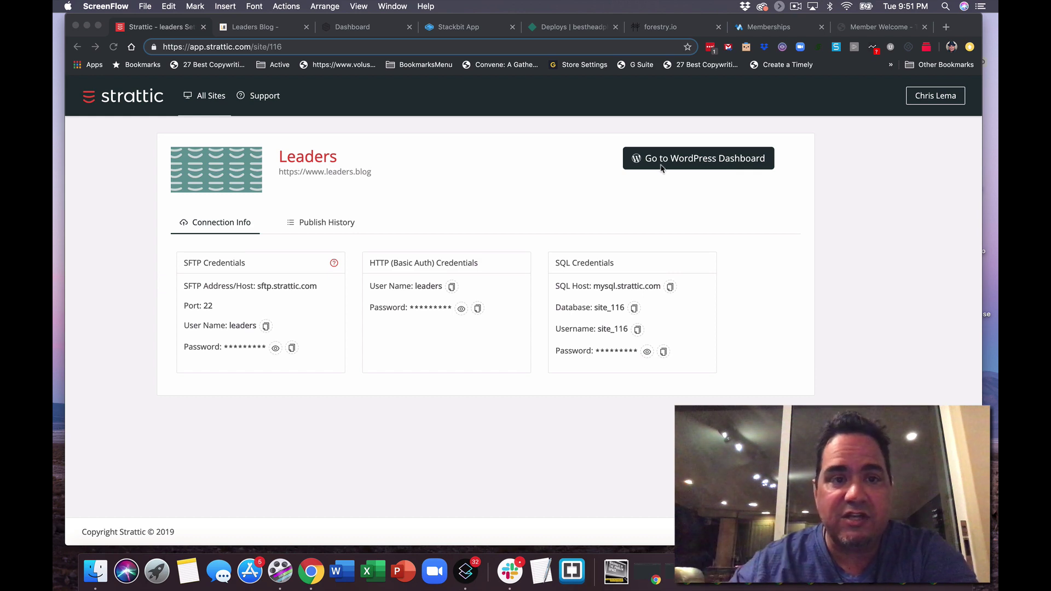
- Switch from the Strattic Leaders site settings to the live Leaders Blog home page
left_click(268, 26)
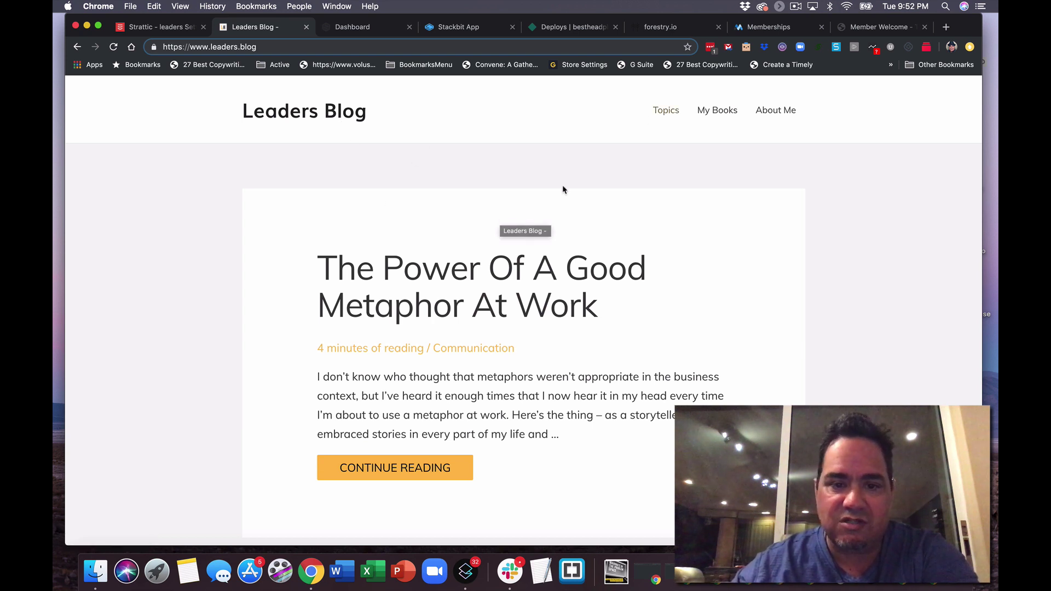
left_click(527, 269)
scroll(527, 270, "down", 15)
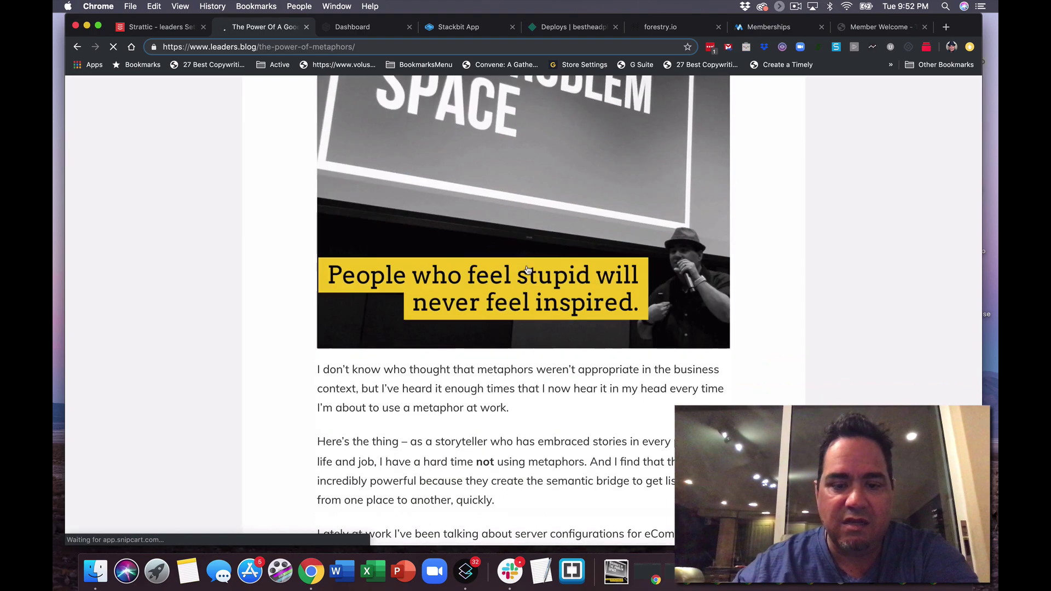
scroll(528, 269, "down", 20)
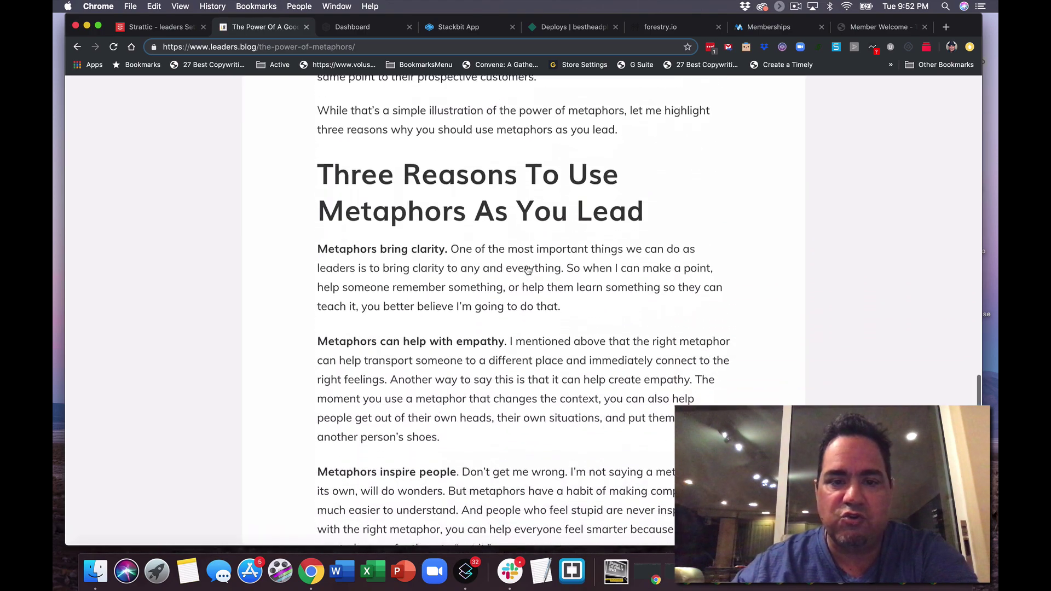
scroll(527, 269, "up", 20)
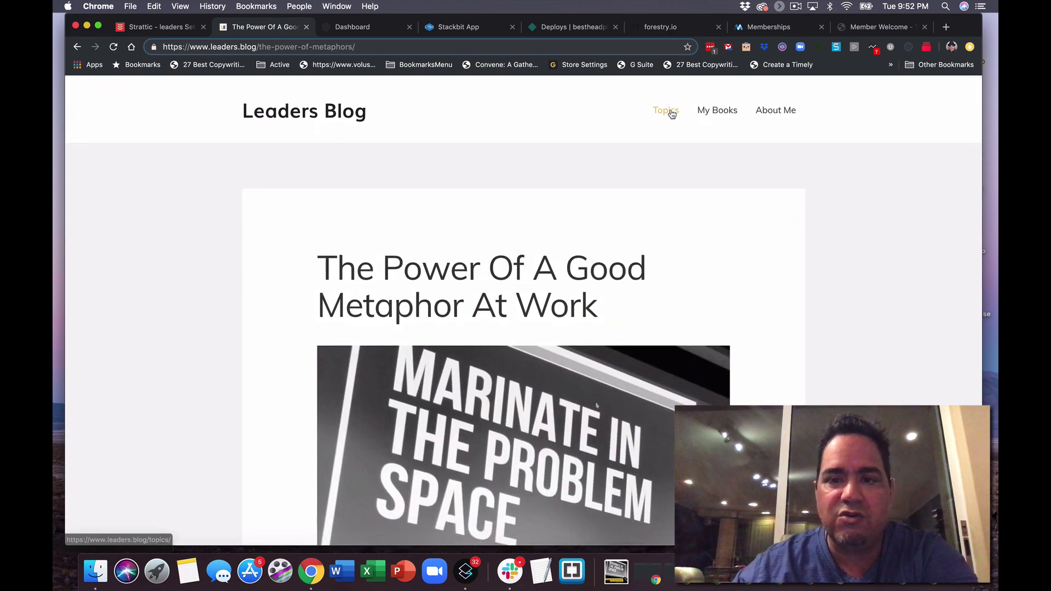
left_click(672, 114)
scroll(465, 289, "down", 3)
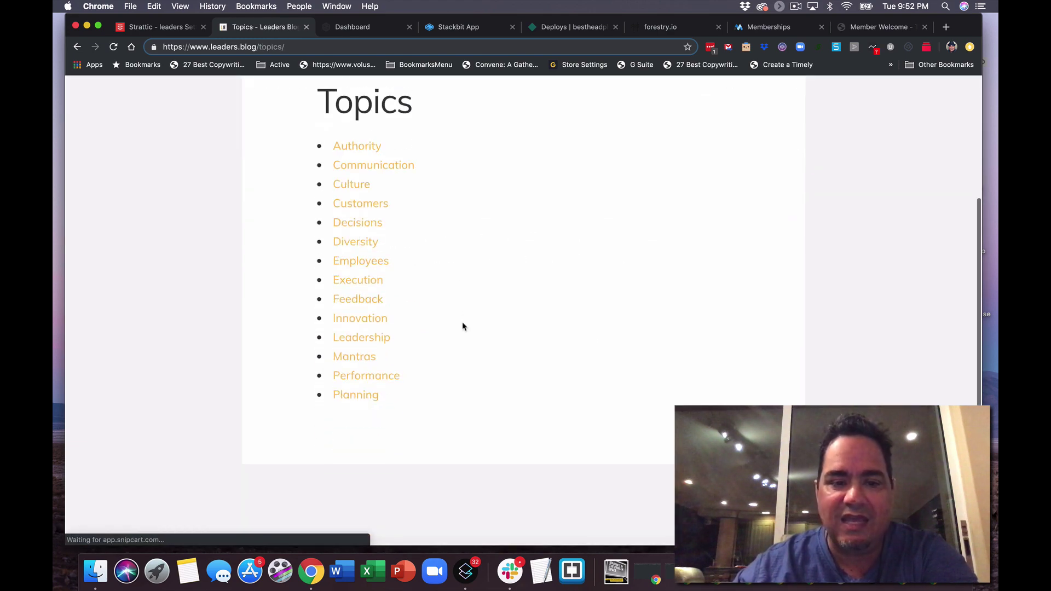
scroll(463, 327, "up", 3)
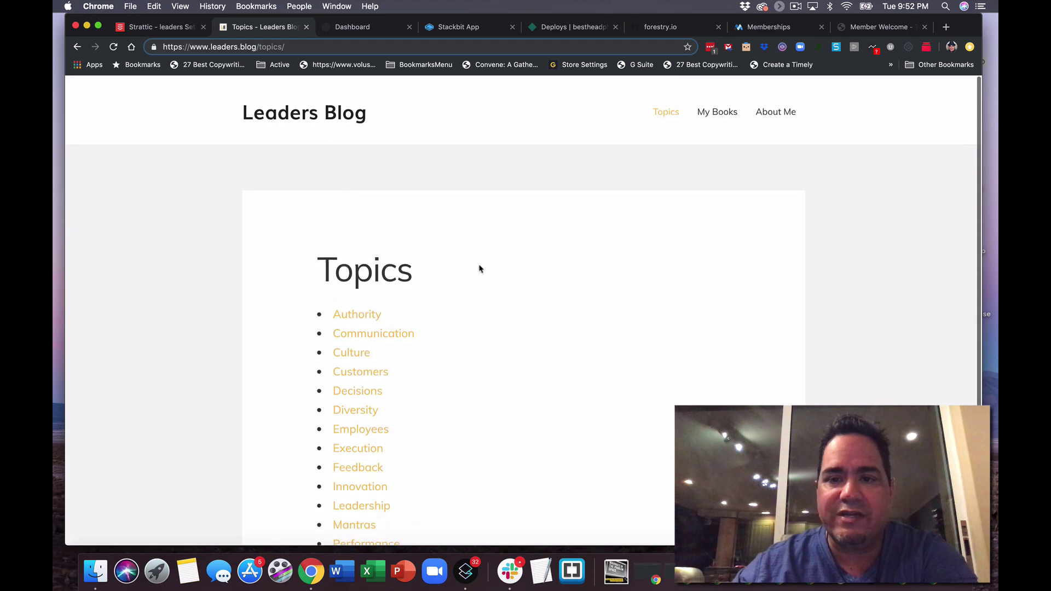
left_click(714, 112)
left_click(335, 116)
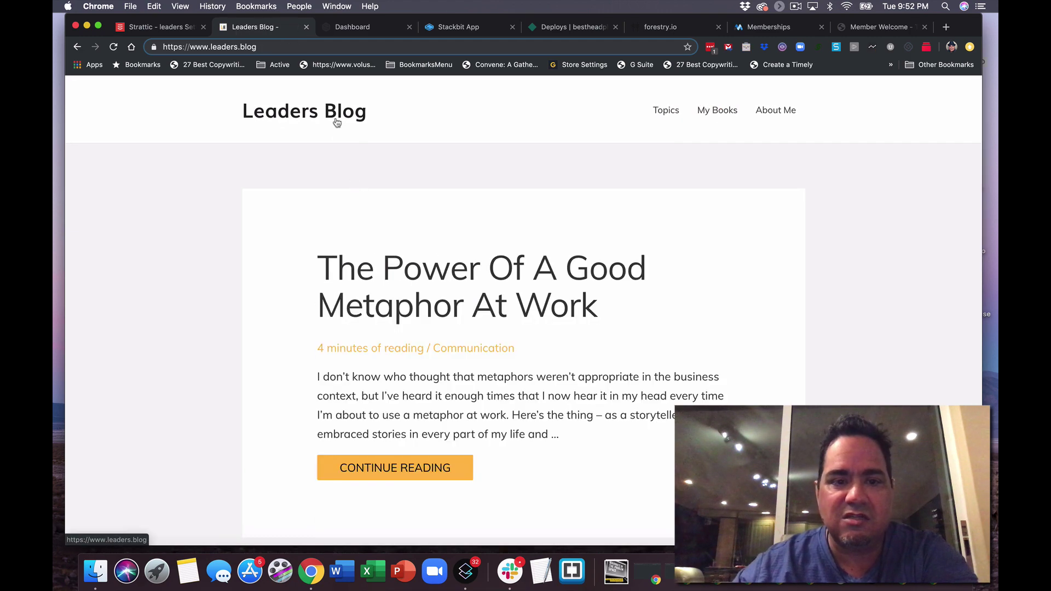
scroll(394, 274, "down", 10)
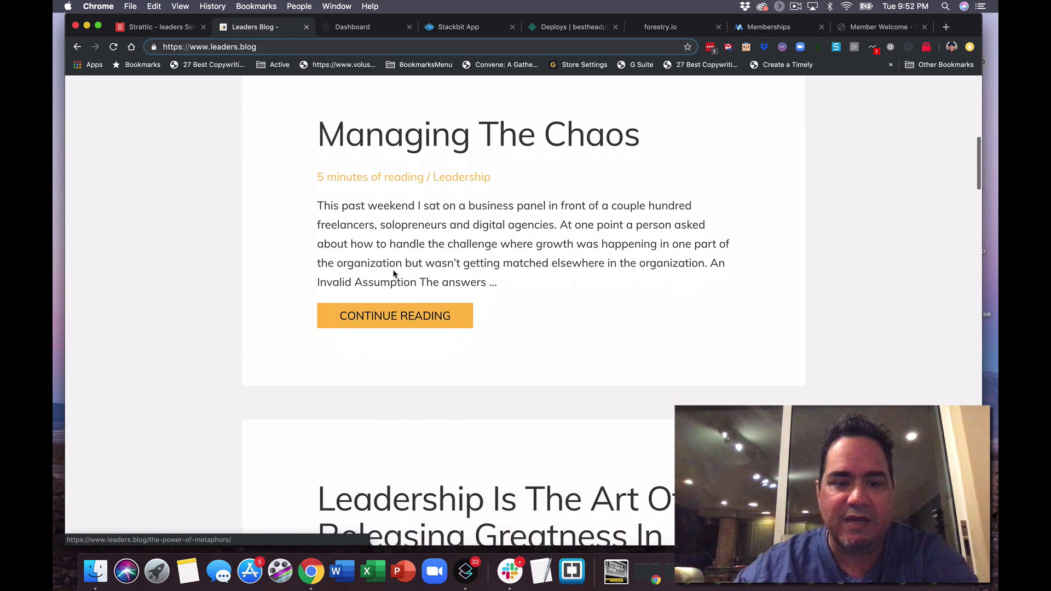
- Open the 'Managing The Chaos' post and read its article, quotes and subscribe form
left_click(387, 316)
scroll(486, 285, "down", 10)
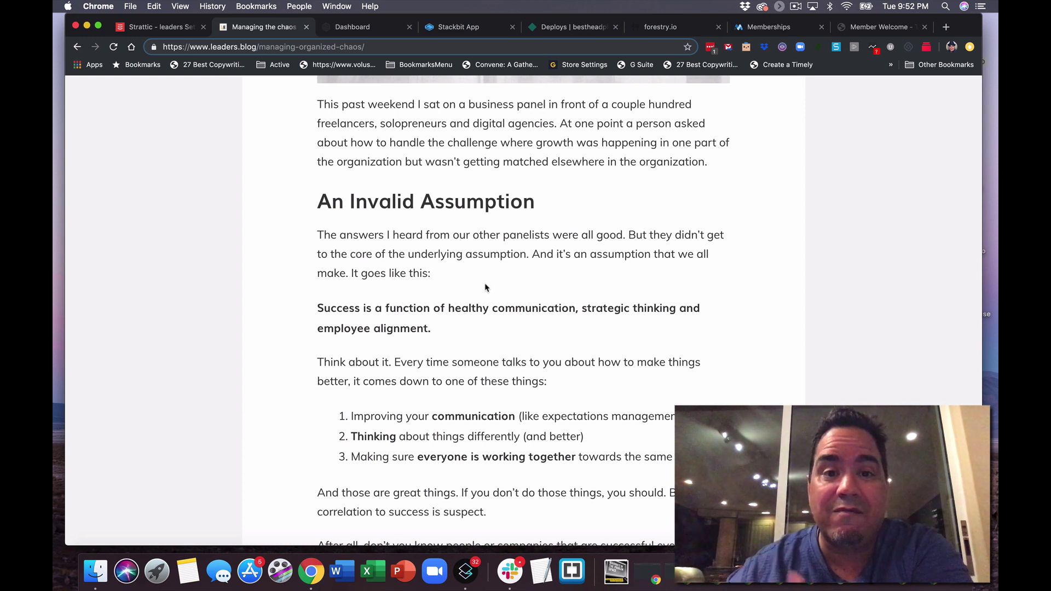
scroll(478, 307, "down", 20)
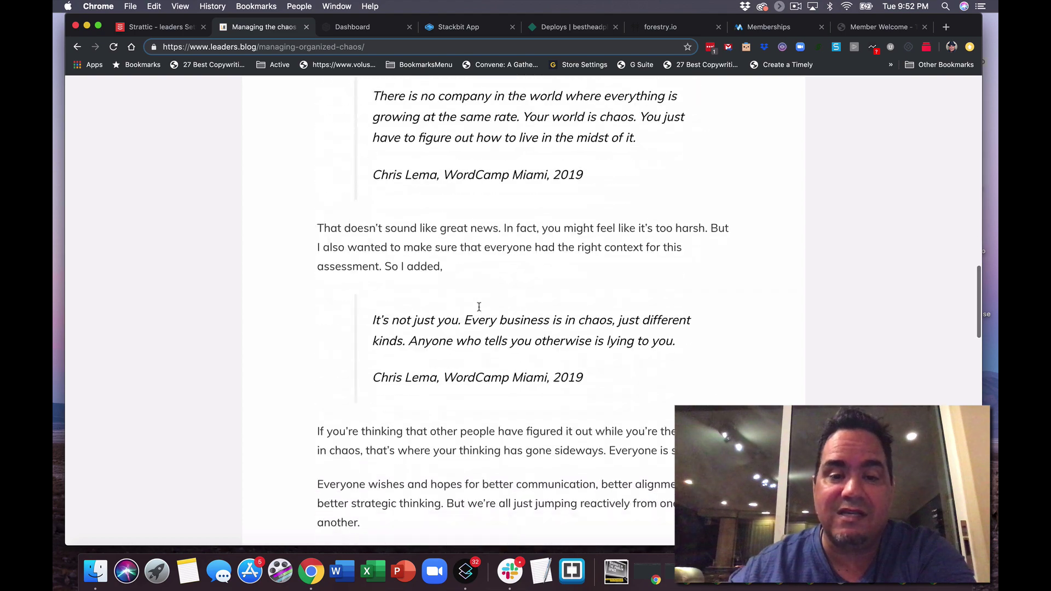
scroll(479, 308, "down", 12)
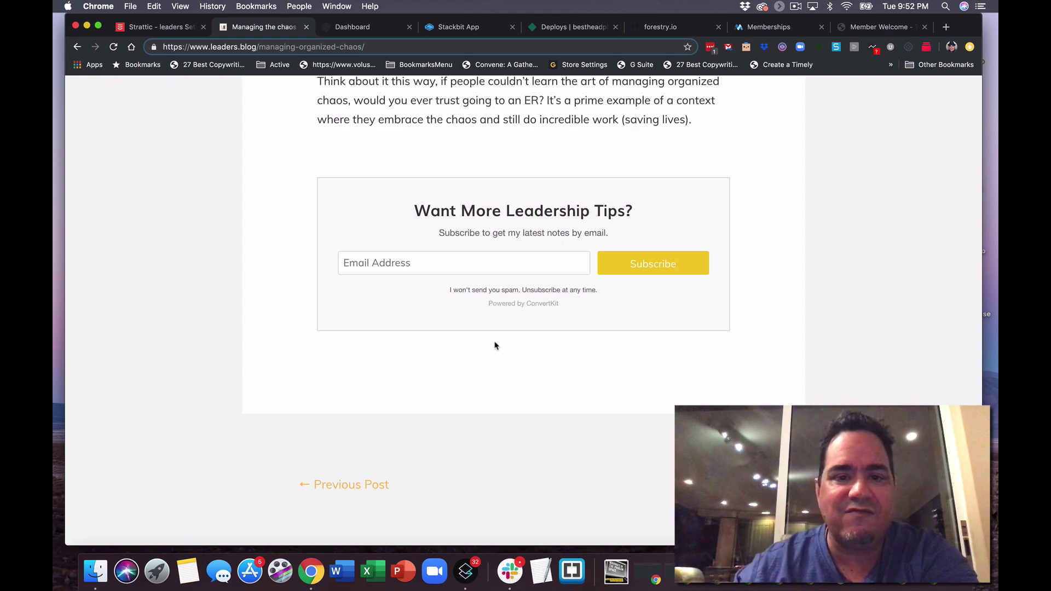
scroll(495, 346, "up", 15)
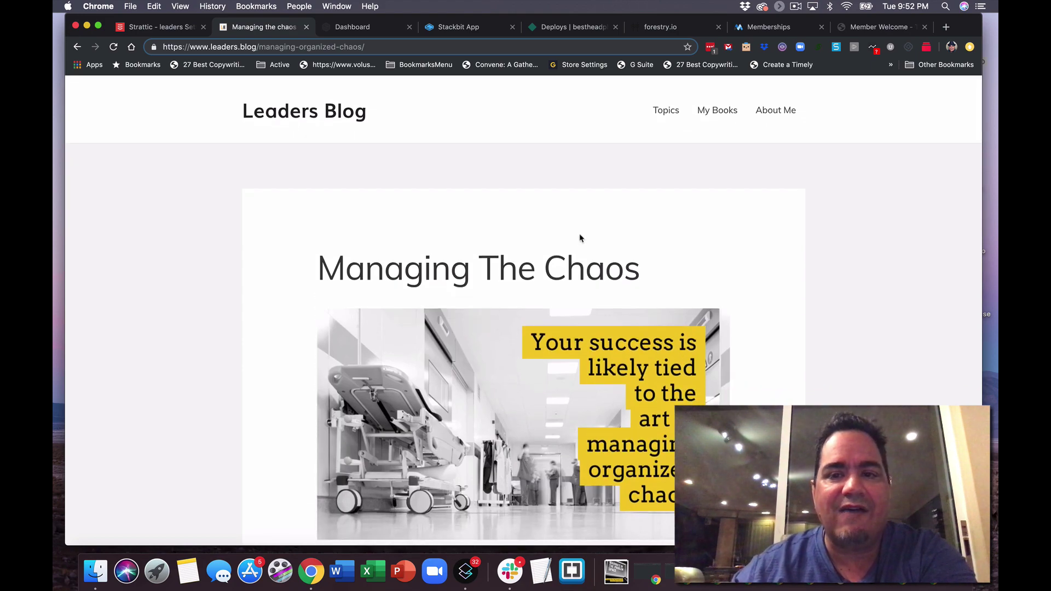
- On My Books, add the Building & Managing Virtual Teams ebook (9.99 USD) to the cart
left_click(718, 112)
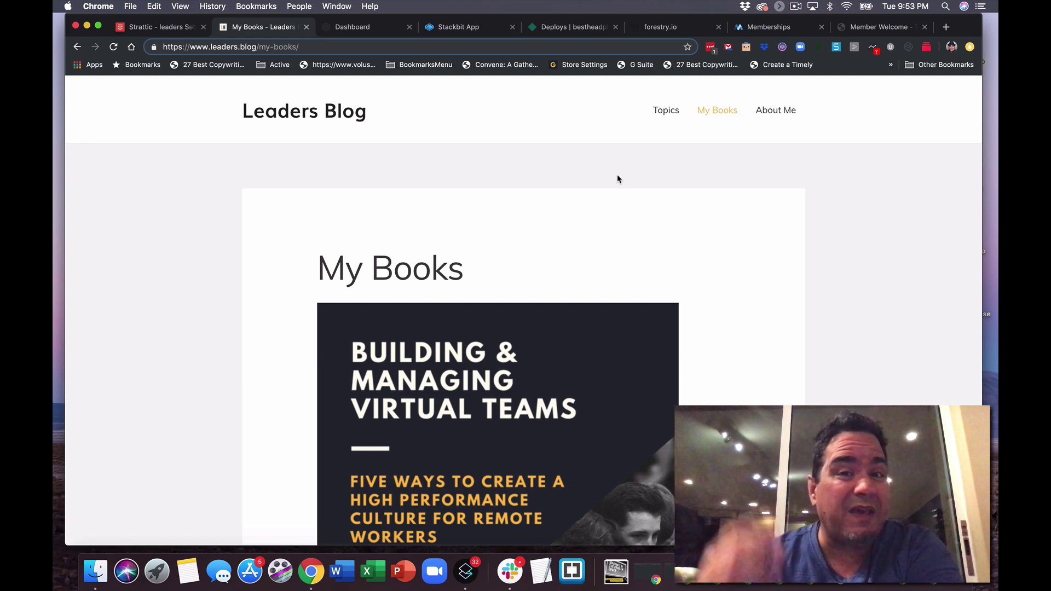
scroll(618, 179, "down", 15)
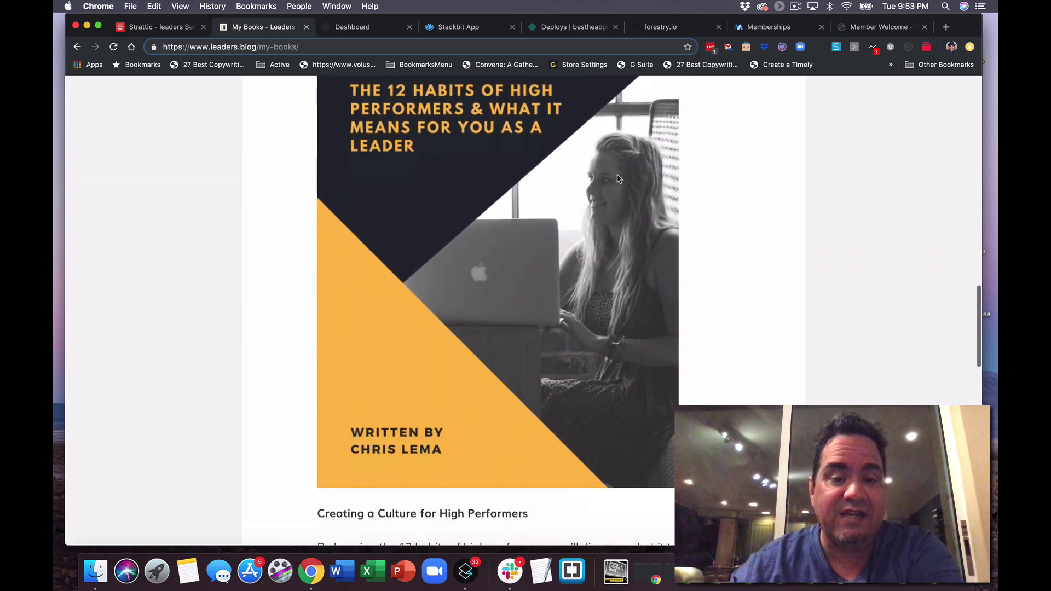
scroll(618, 179, "down", 20)
scroll(617, 179, "up", 12)
scroll(617, 179, "up", 15)
scroll(618, 179, "down", 5)
scroll(618, 179, "down", 5)
scroll(584, 252, "up", 6)
scroll(584, 252, "up", 3)
scroll(584, 252, "down", 10)
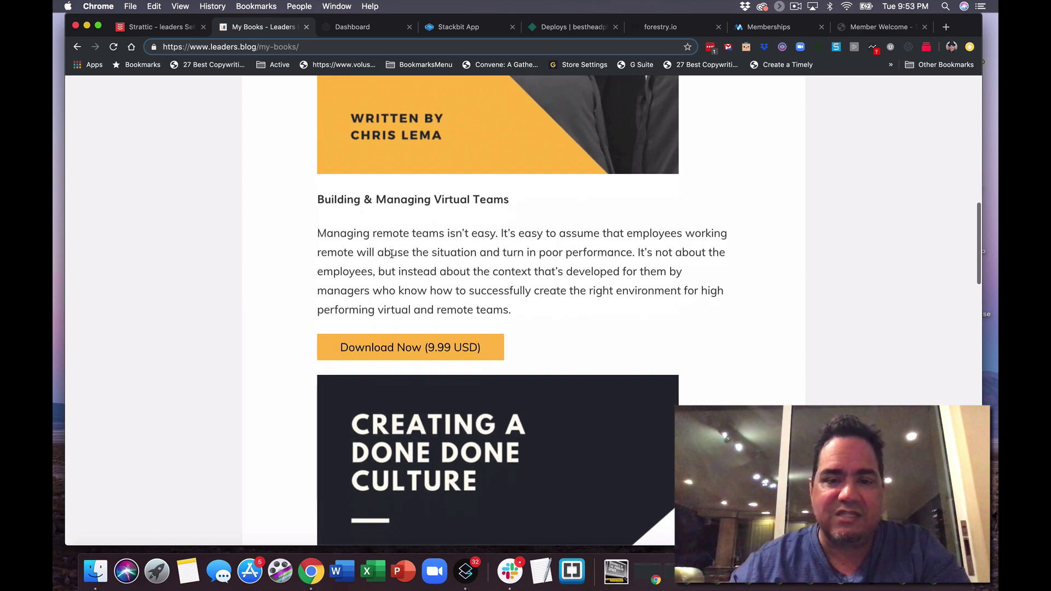
left_click(398, 348)
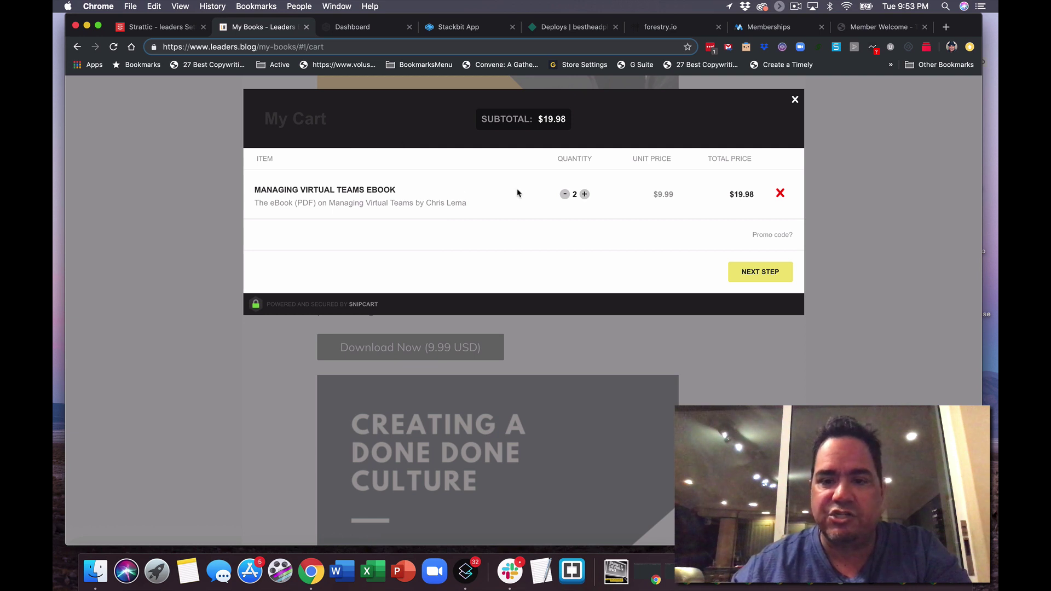
- Lower the ebook quantity to 1 ($9.99), preview the Billing Address step, then close the cart
left_click(566, 194)
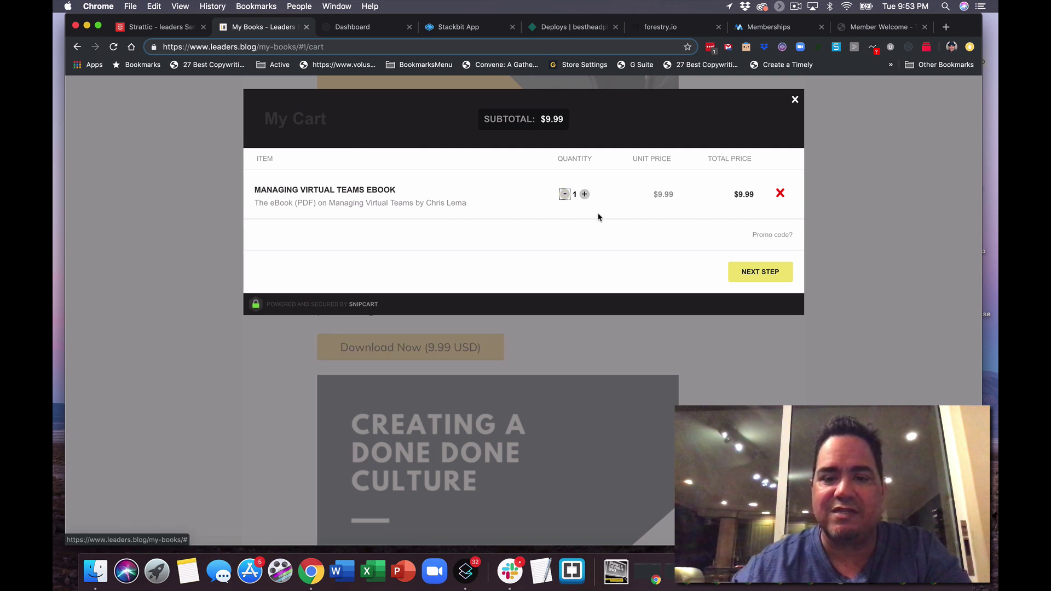
left_click(736, 272)
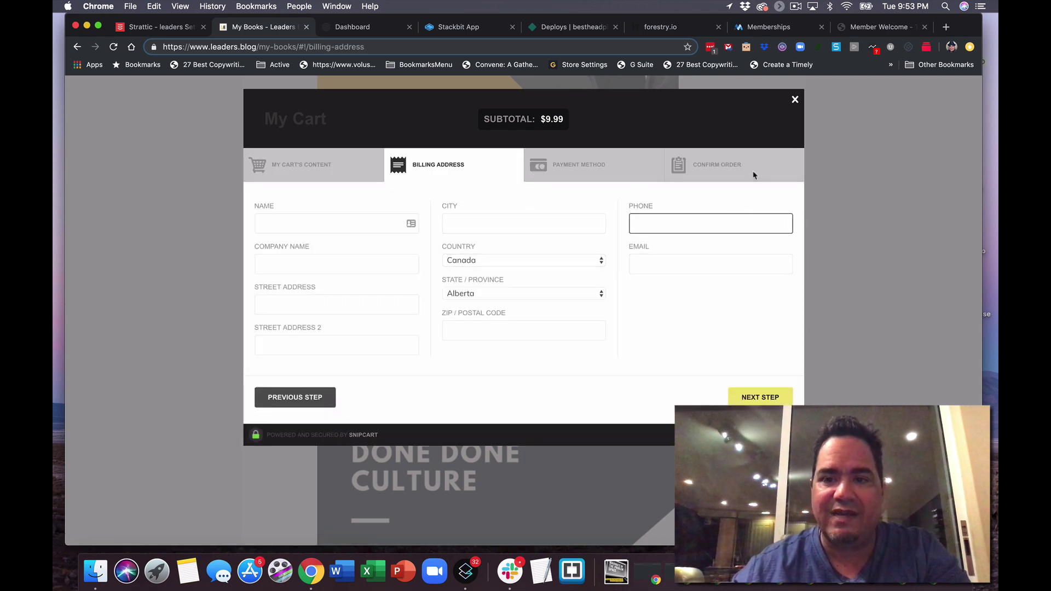
left_click(795, 100)
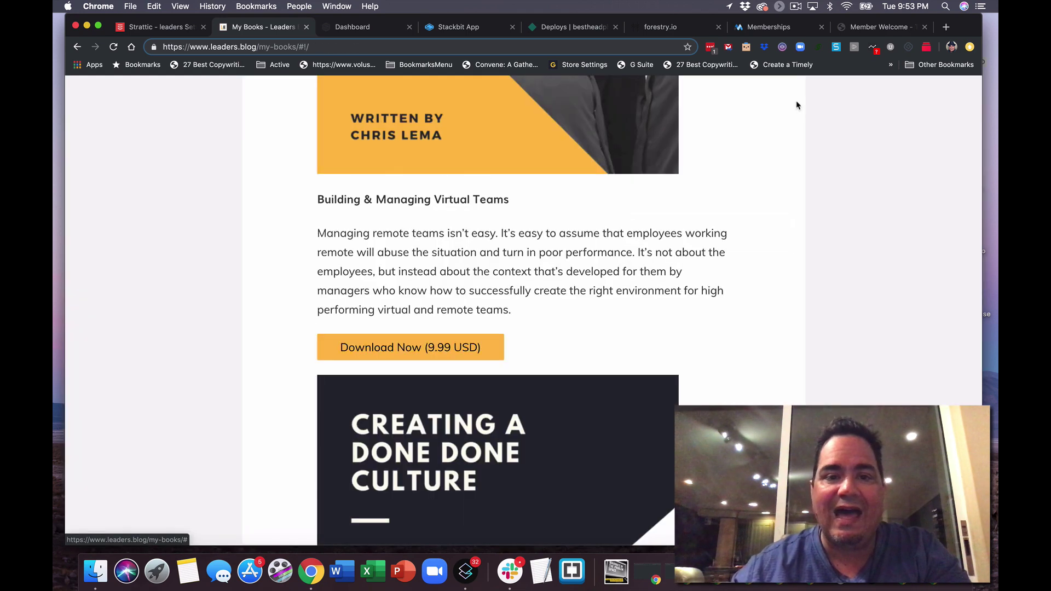
- Show the Snipcart Products listing with each $9.99 eBook's sales count and totals
left_click(351, 28)
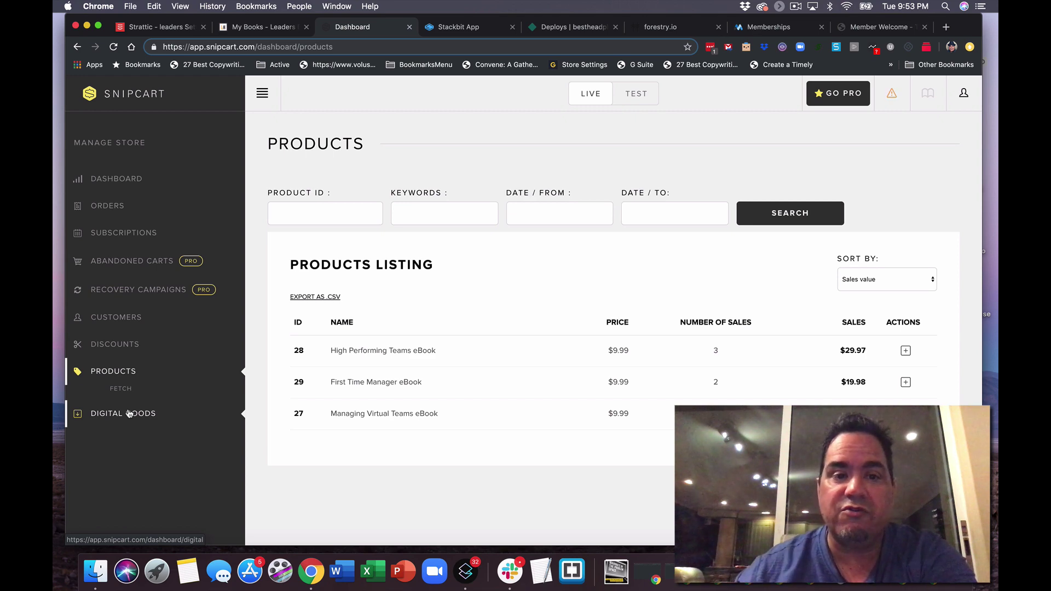
- Flip between the My Books, Strattic settings and Snipcart products tabs
left_click(282, 31)
scroll(325, 137, "up", 15)
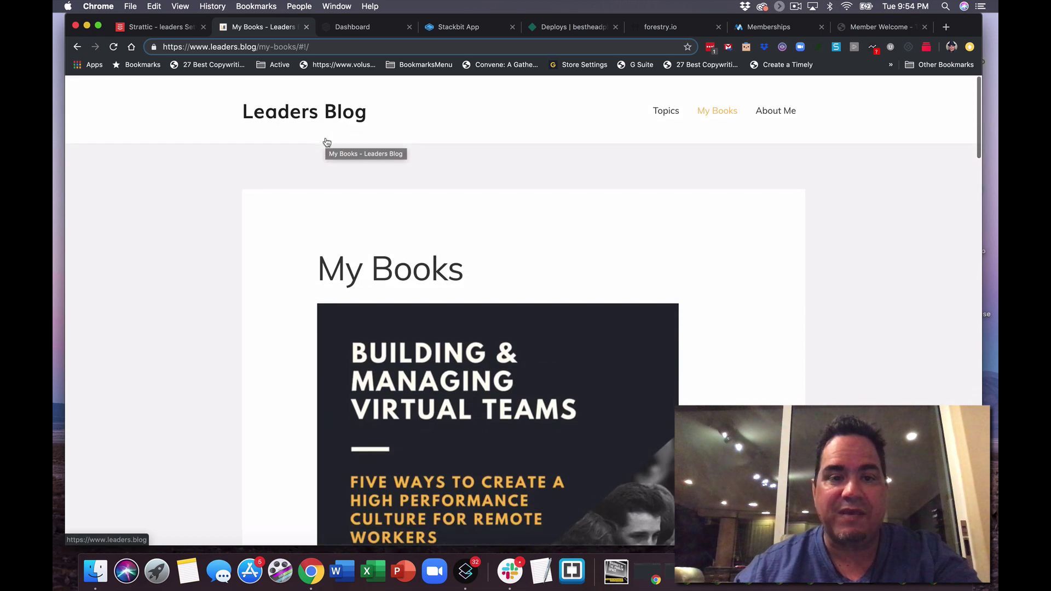
left_click(186, 26)
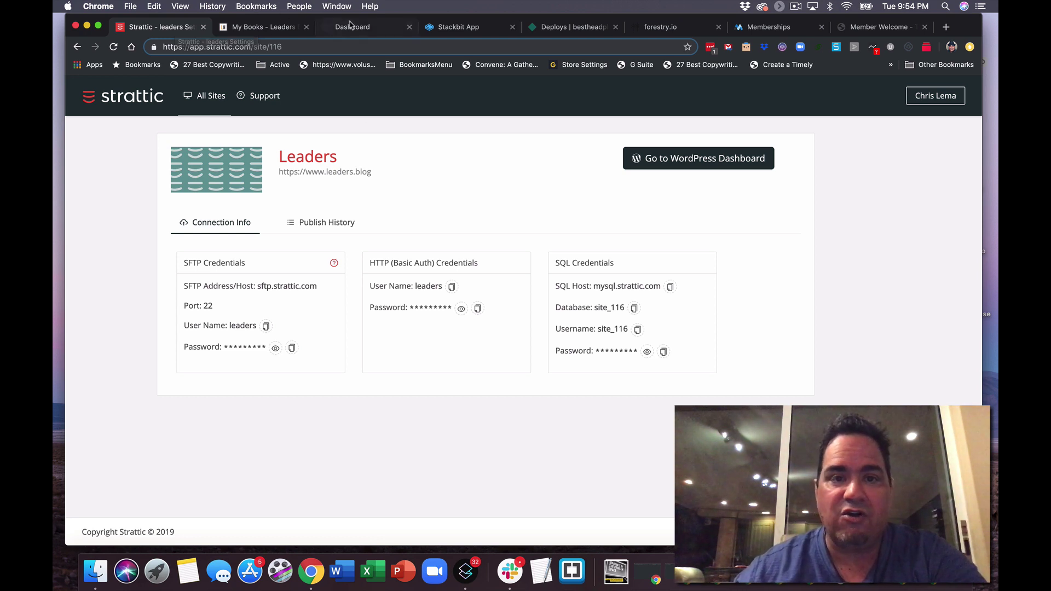
left_click(362, 33)
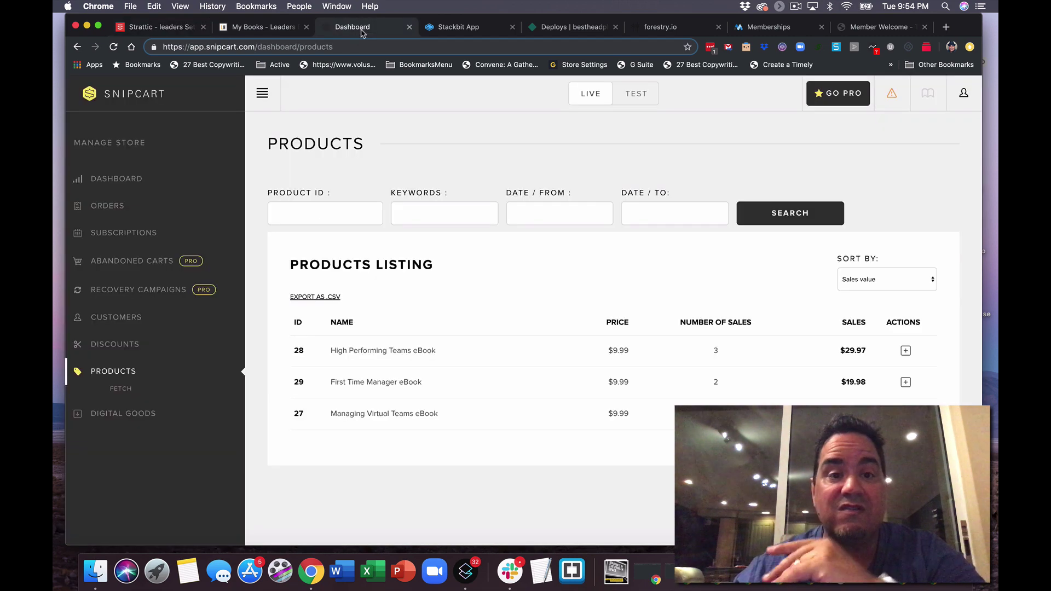
left_click(269, 29)
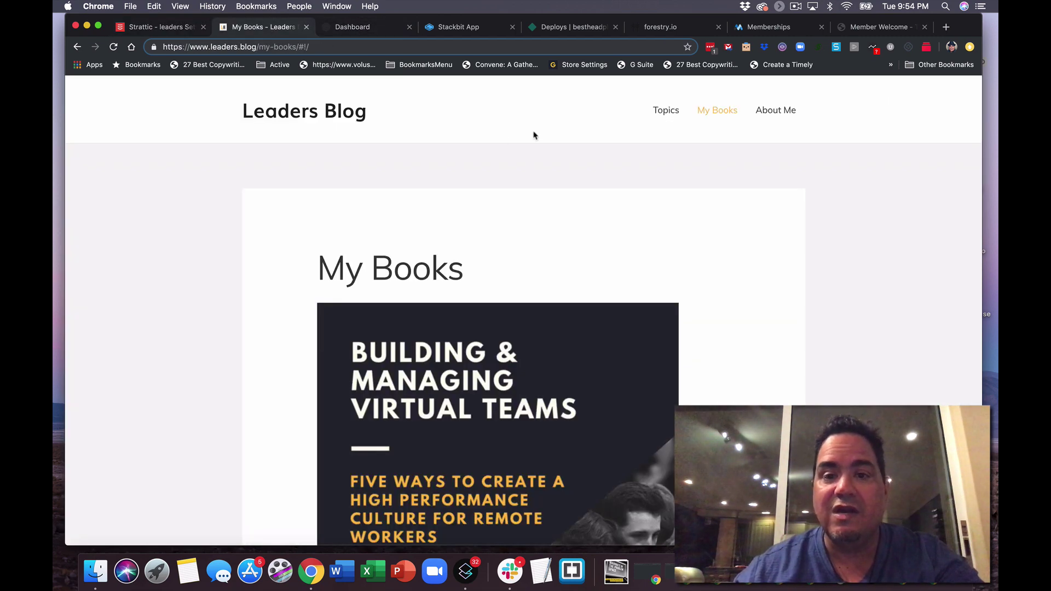
- From the blog home, open 'The Power Of A Good Metaphor At Work' and read to its subscribe box
left_click(320, 110)
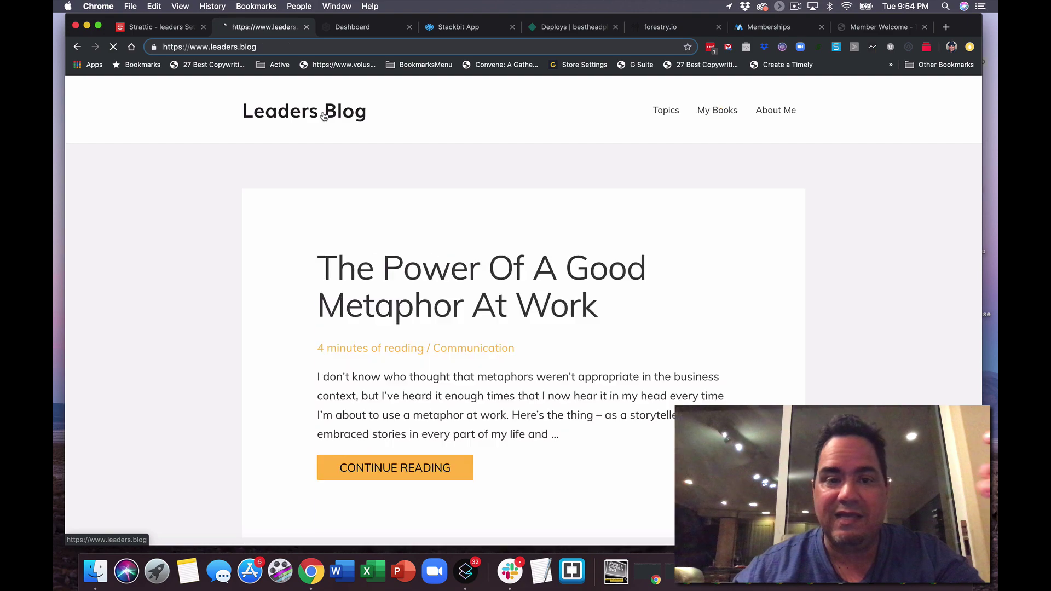
left_click(596, 265)
scroll(493, 294, "down", 20)
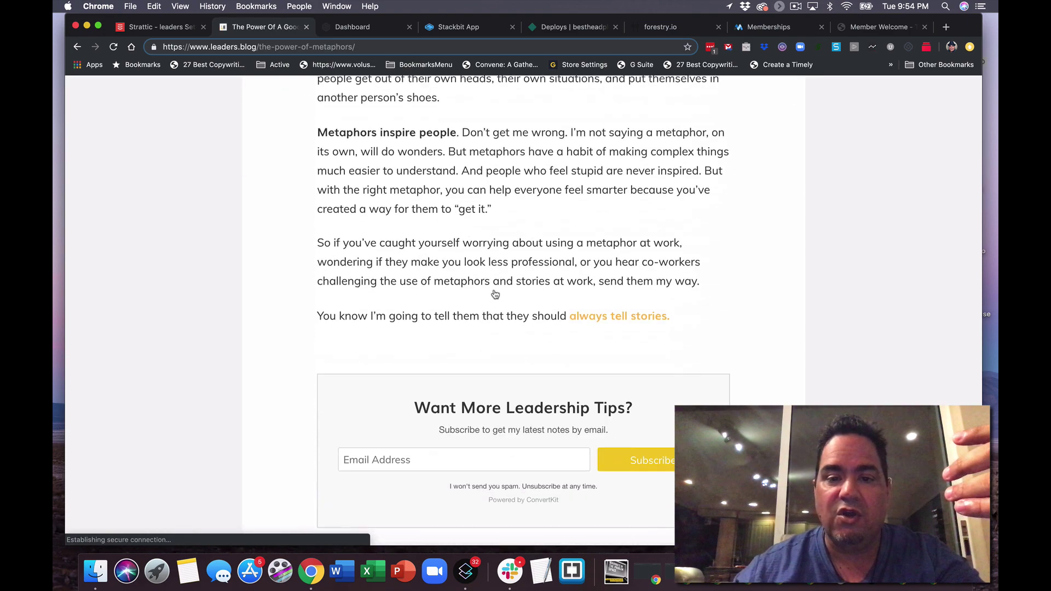
scroll(493, 293, "down", 5)
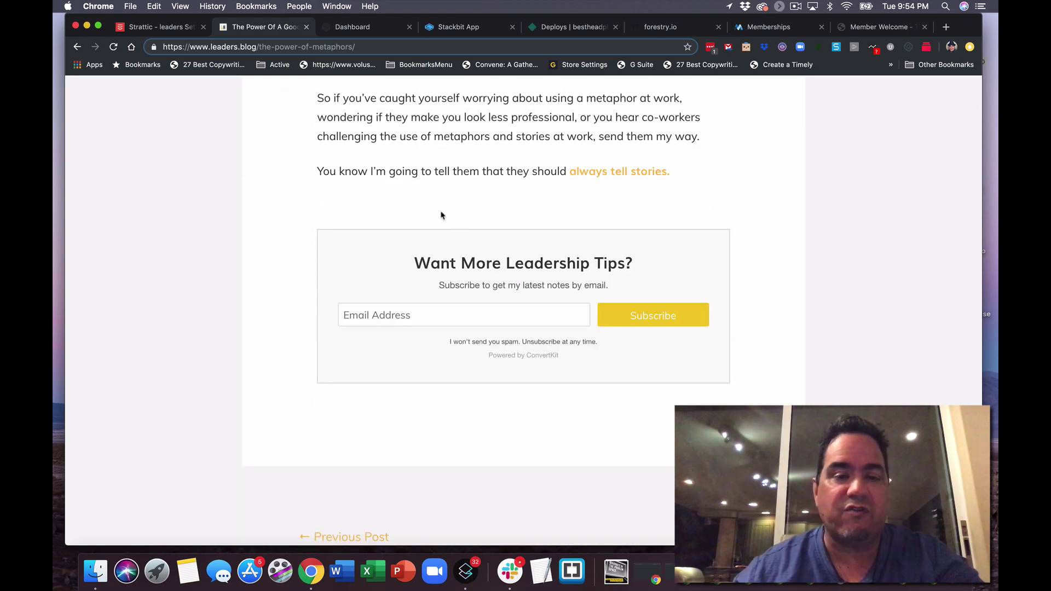
- On the Stackbit dashboard, open the tips-for-later project's live site at tipsforlater.com
left_click(474, 33)
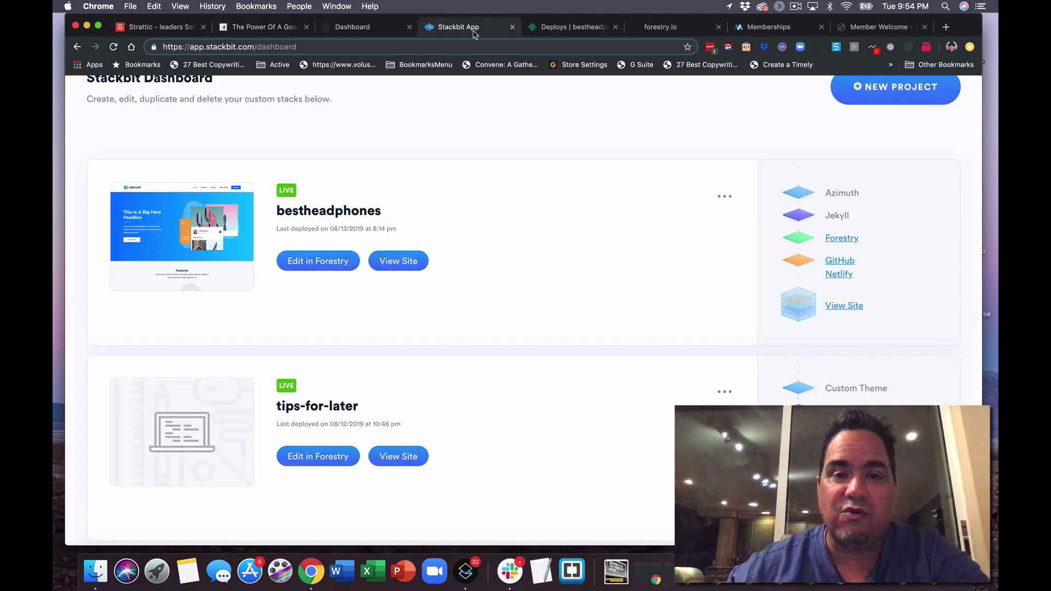
scroll(404, 95, "up", 2)
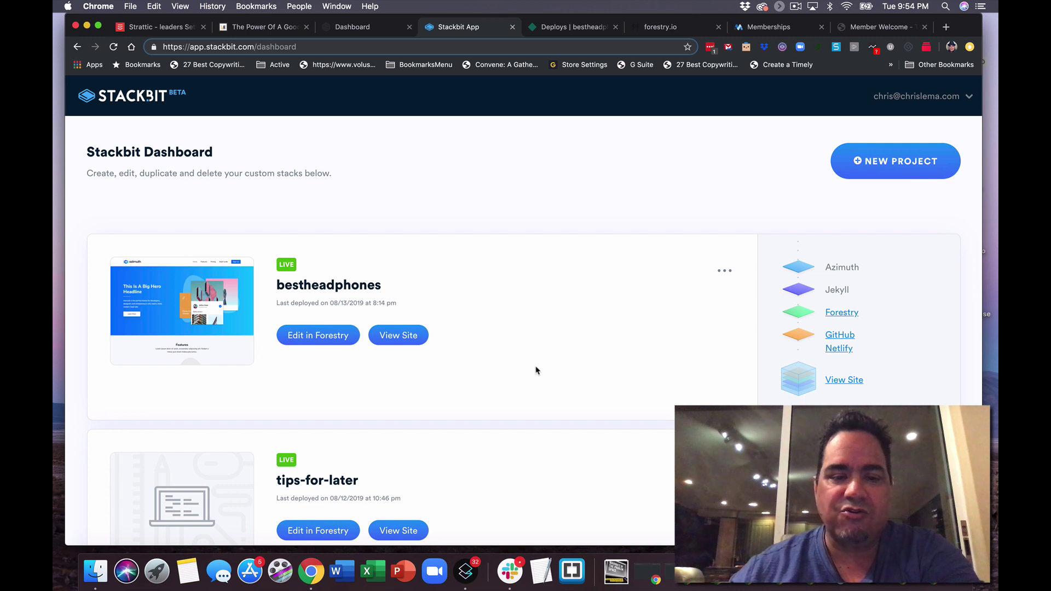
scroll(536, 370, "down", 3)
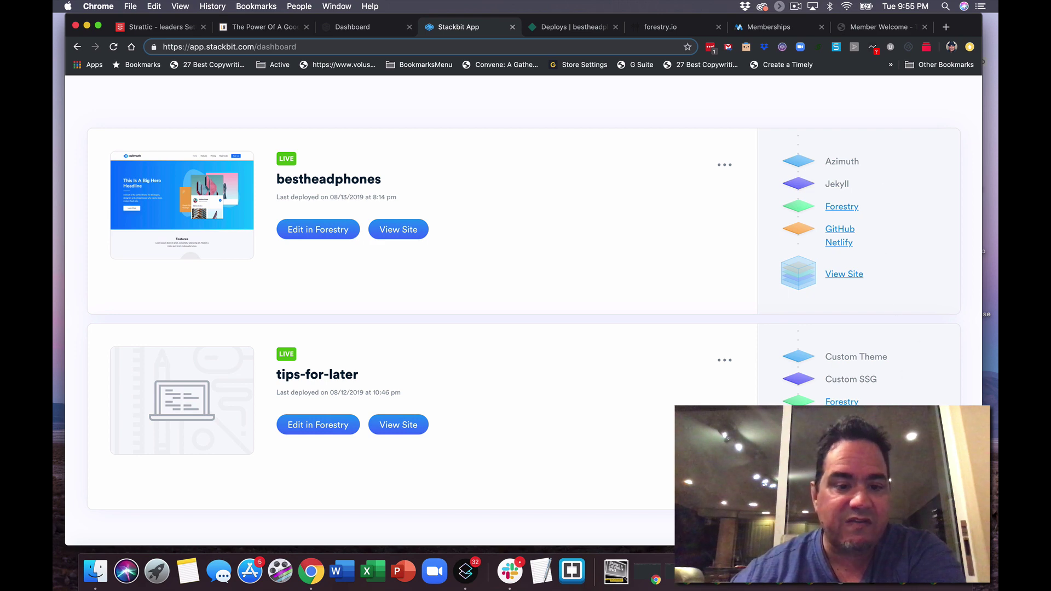
left_click(401, 429)
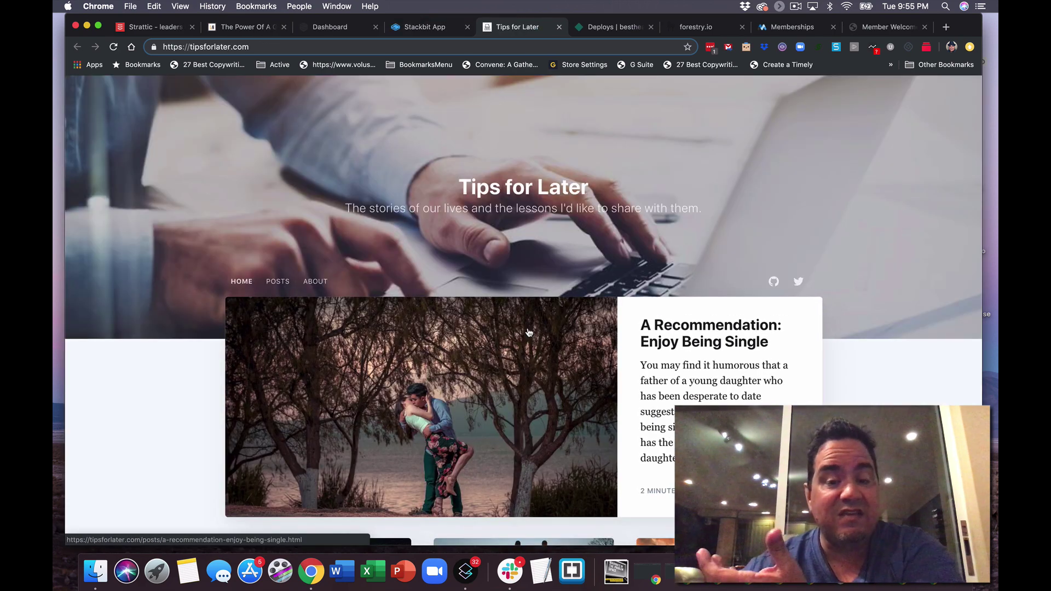
- Browse the Tips for Later home page and go to the full posts list
scroll(519, 274, "down", 5)
scroll(519, 274, "down", 7)
scroll(519, 273, "up", 12)
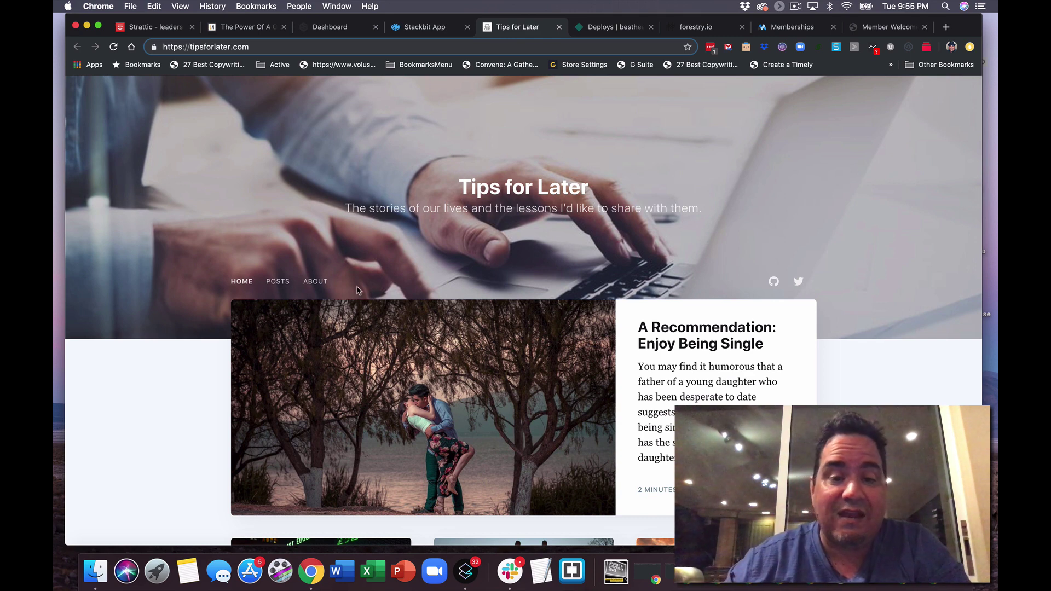
left_click(277, 281)
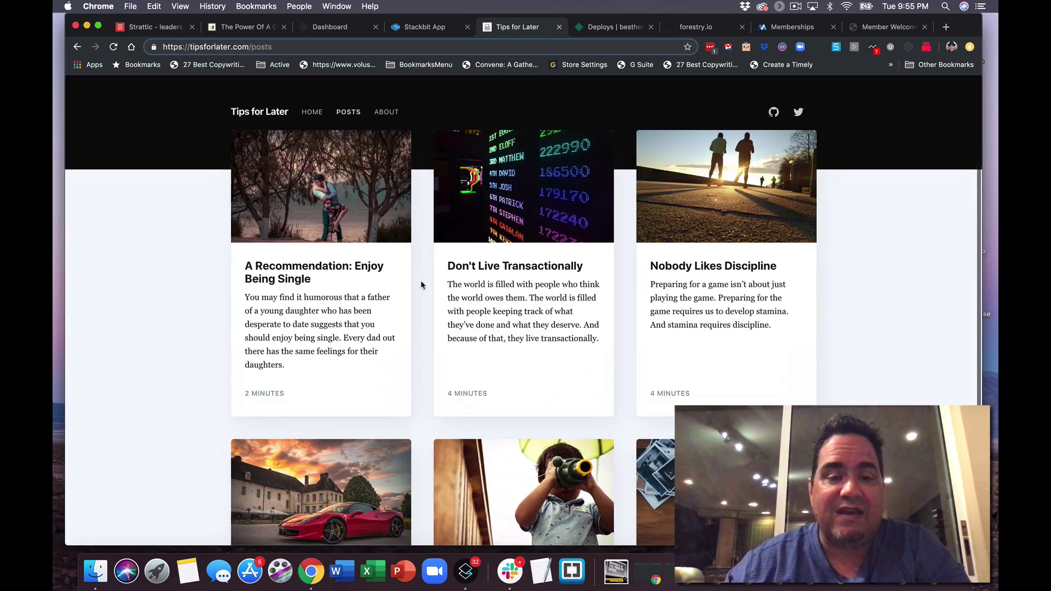
- Read 'A Recommendation: Enjoy Being Single', then close its tab back to Stackbit
left_click(340, 269)
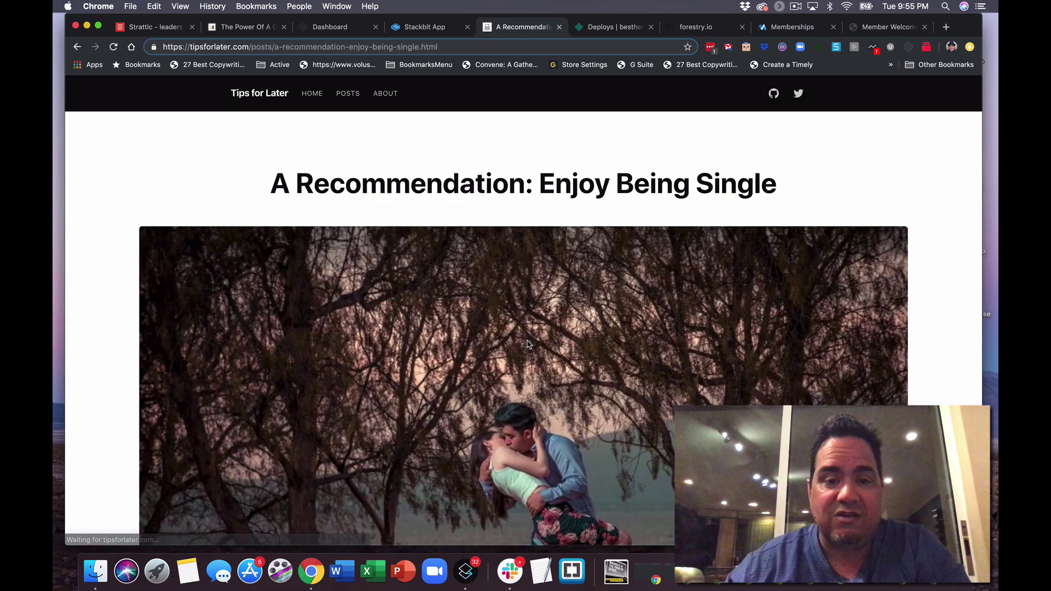
scroll(529, 344, "down", 20)
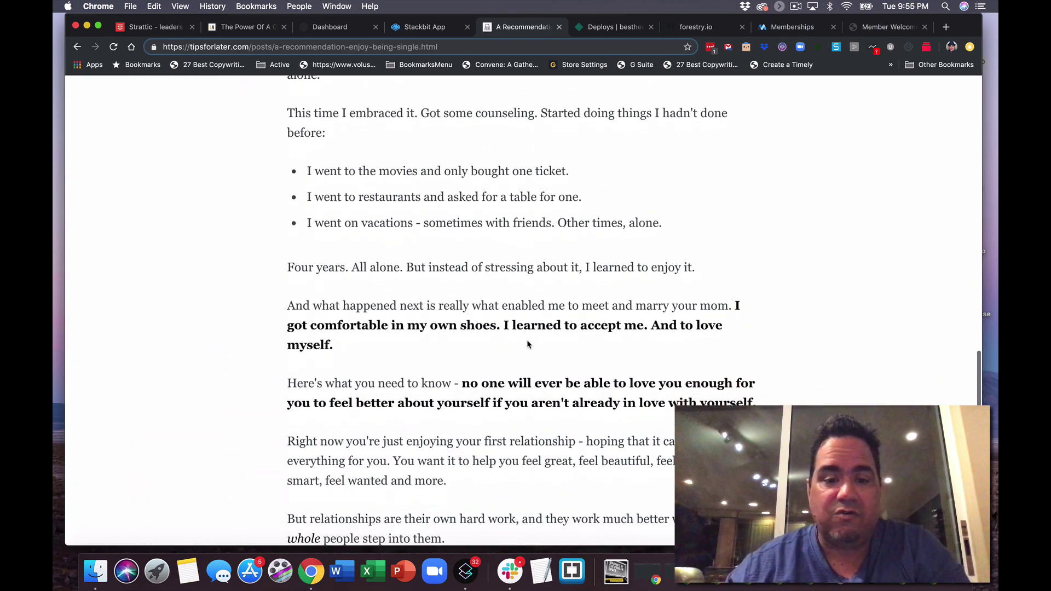
scroll(528, 344, "up", 15)
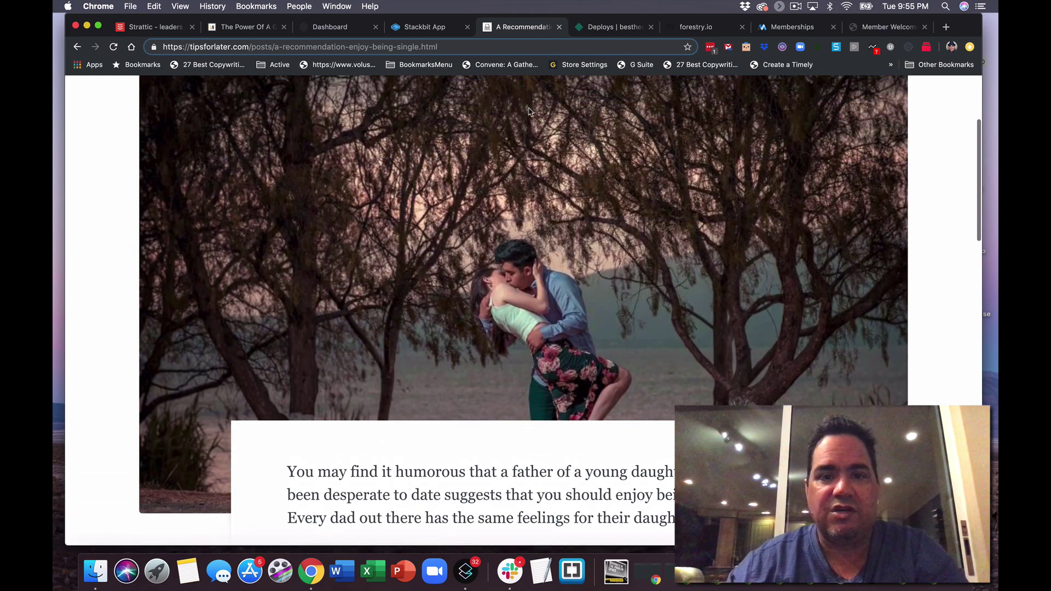
scroll(542, 91, "up", 8)
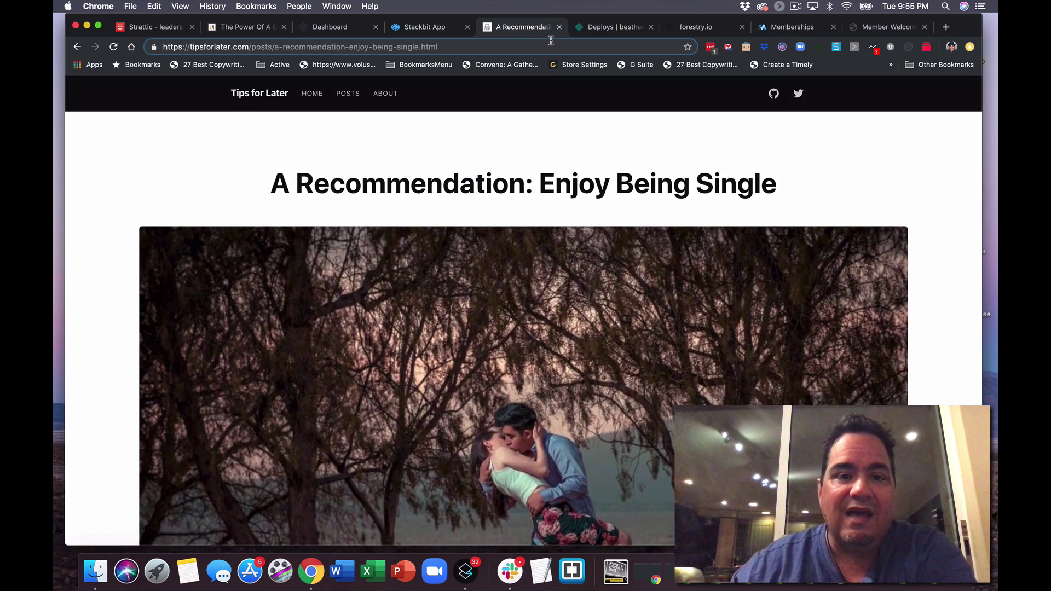
left_click(559, 27)
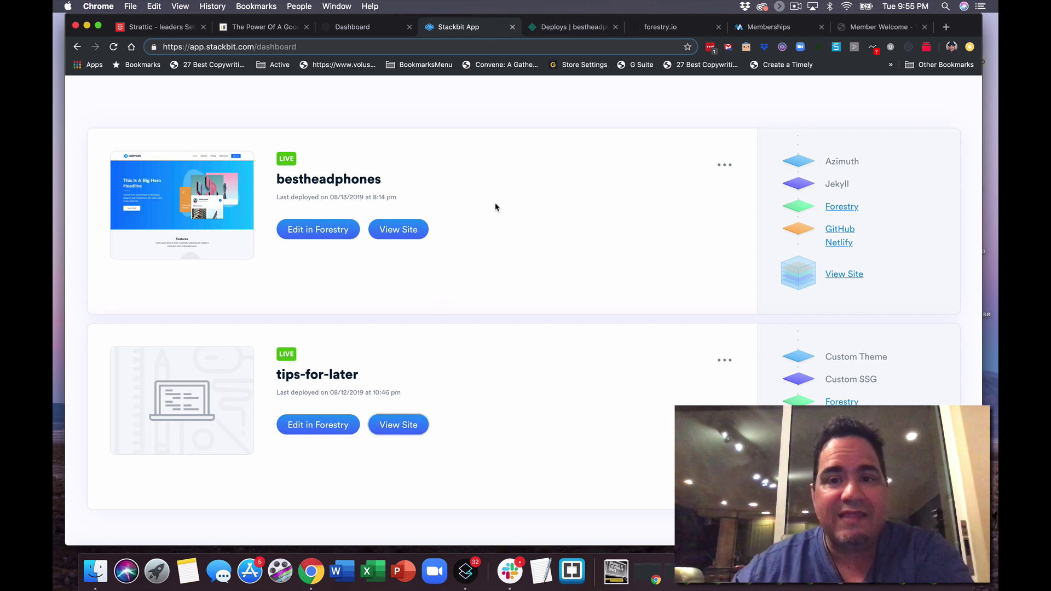
- Reload the suspended bestheadphones Netlify tab and review its Forestry.io production deploys
left_click(569, 27)
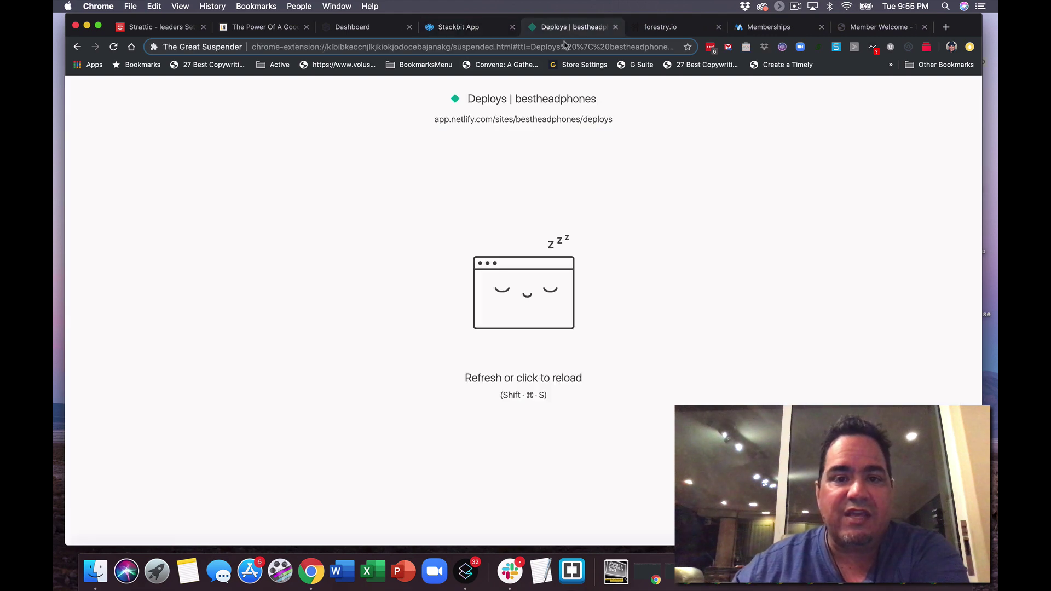
left_click(114, 47)
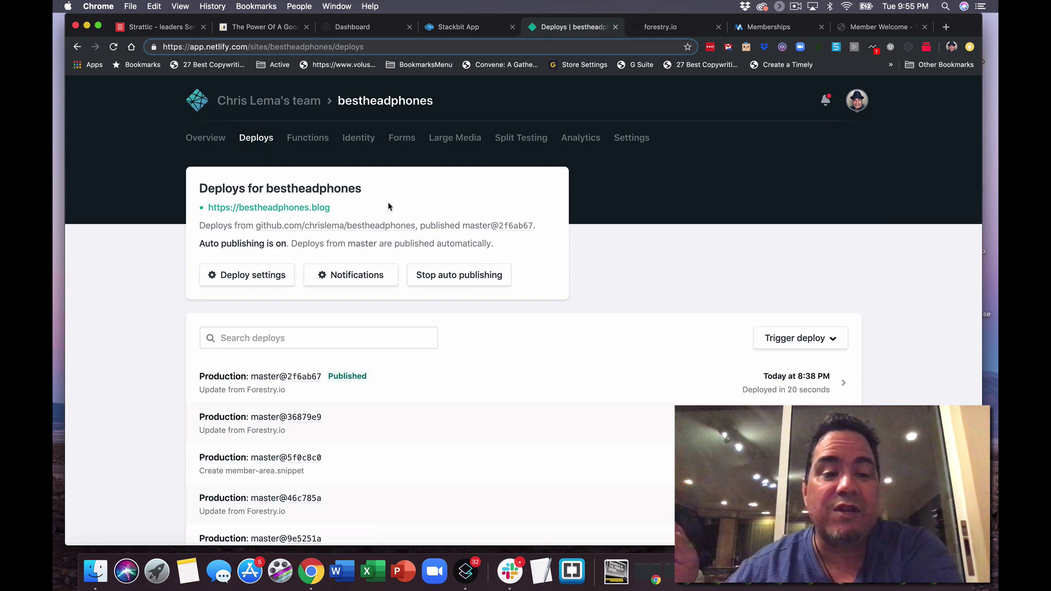
scroll(390, 446, "down", 3)
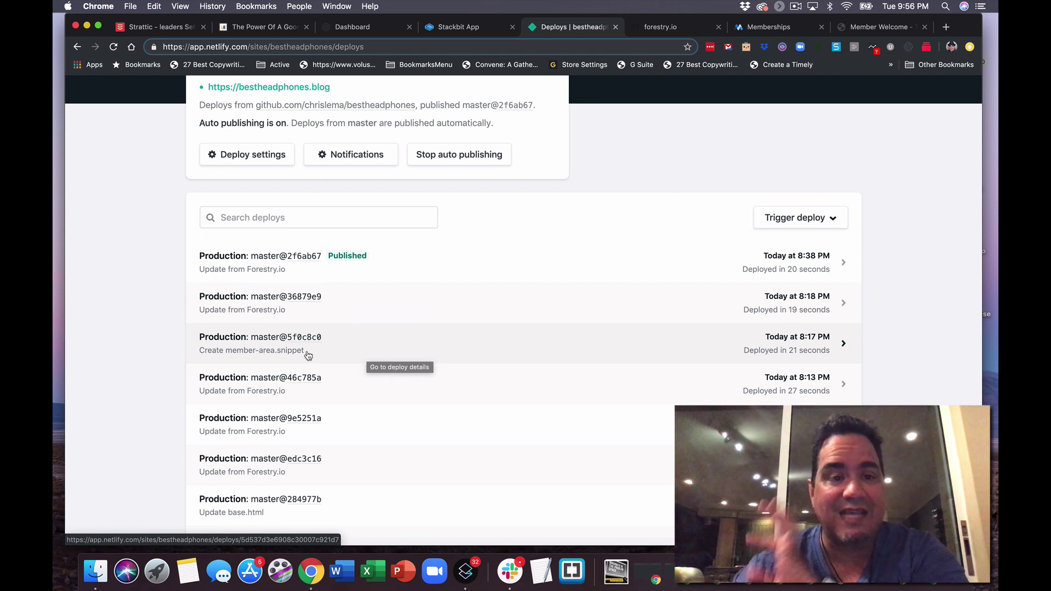
scroll(307, 353, "up", 5)
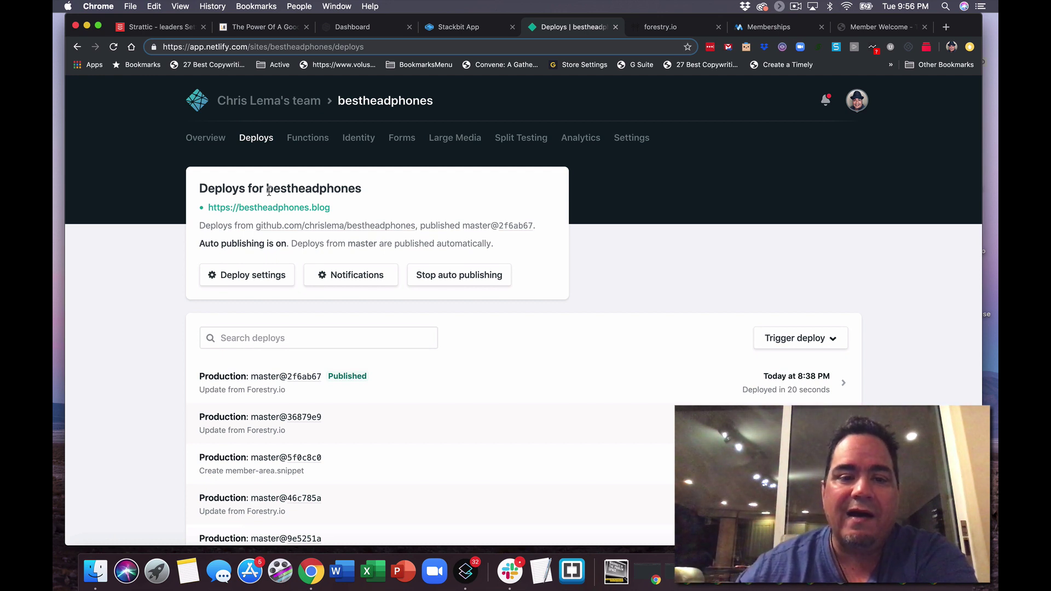
- Check the site's Netlify forms and the contactForm submissions
left_click(402, 147)
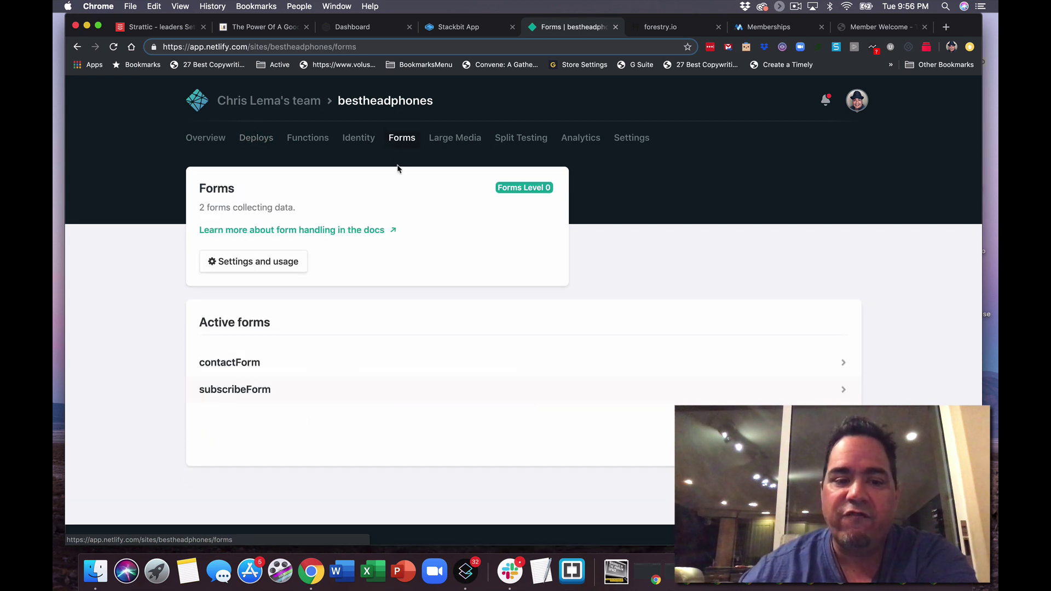
left_click(241, 363)
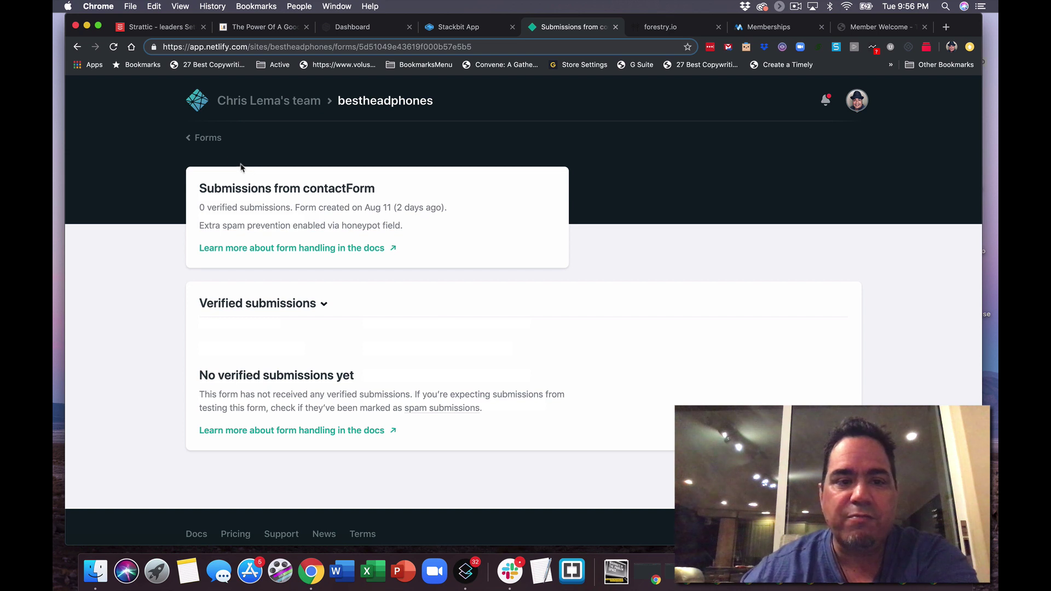
left_click(209, 139)
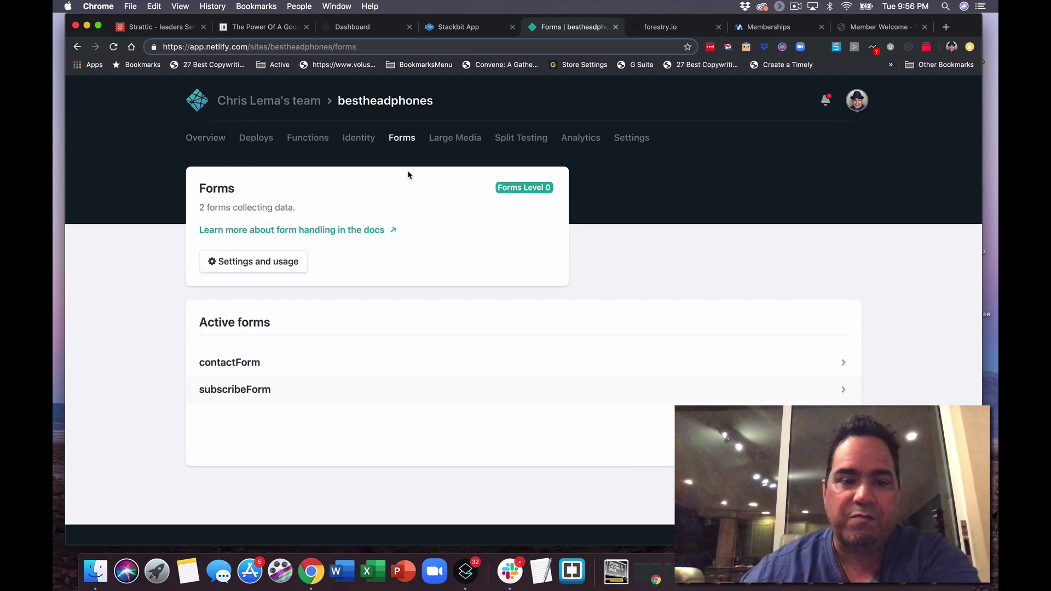
- Open bestheadphones domain management, showing the netlify.com subdomain, bestheadphones.blog and the www redirect
left_click(253, 139)
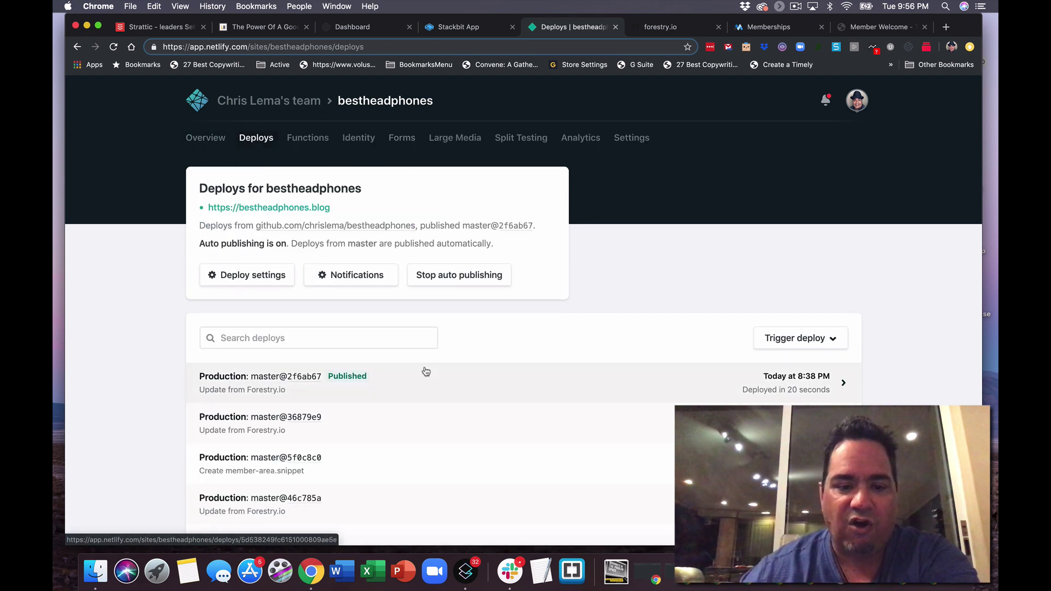
left_click(205, 138)
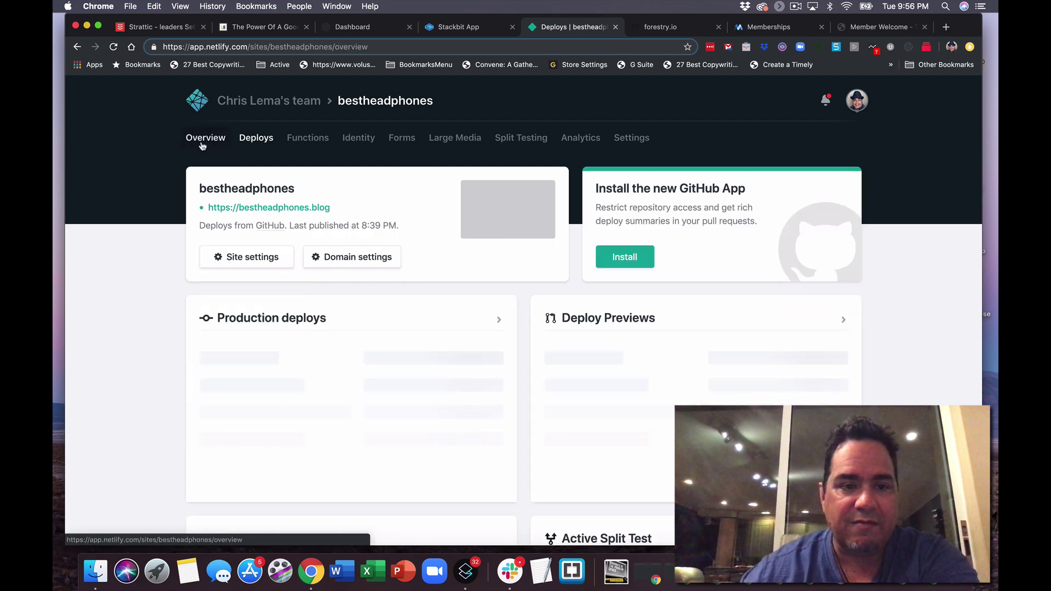
left_click(350, 264)
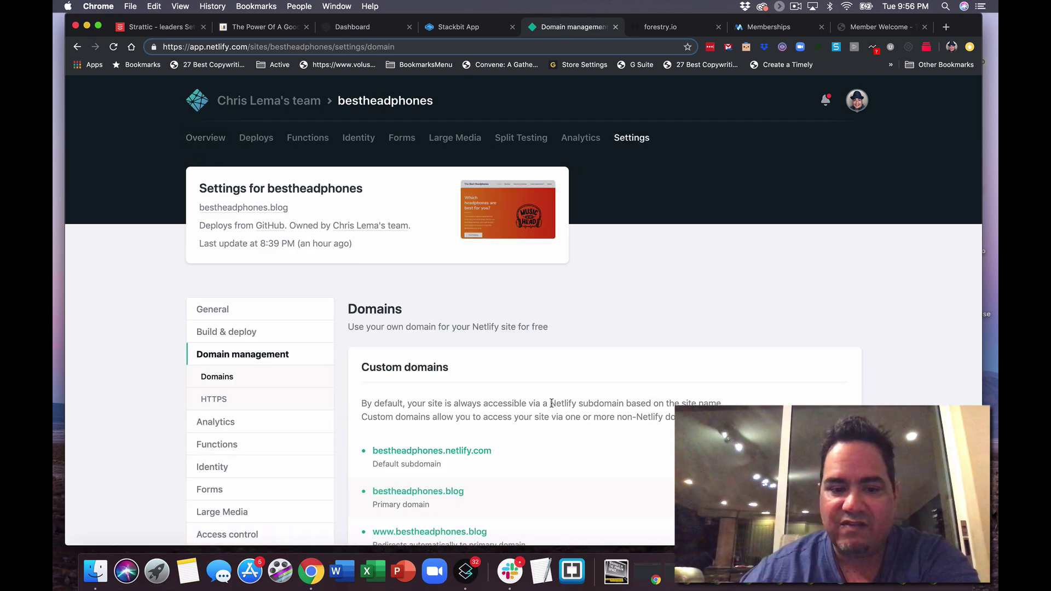
scroll(550, 405, "down", 3)
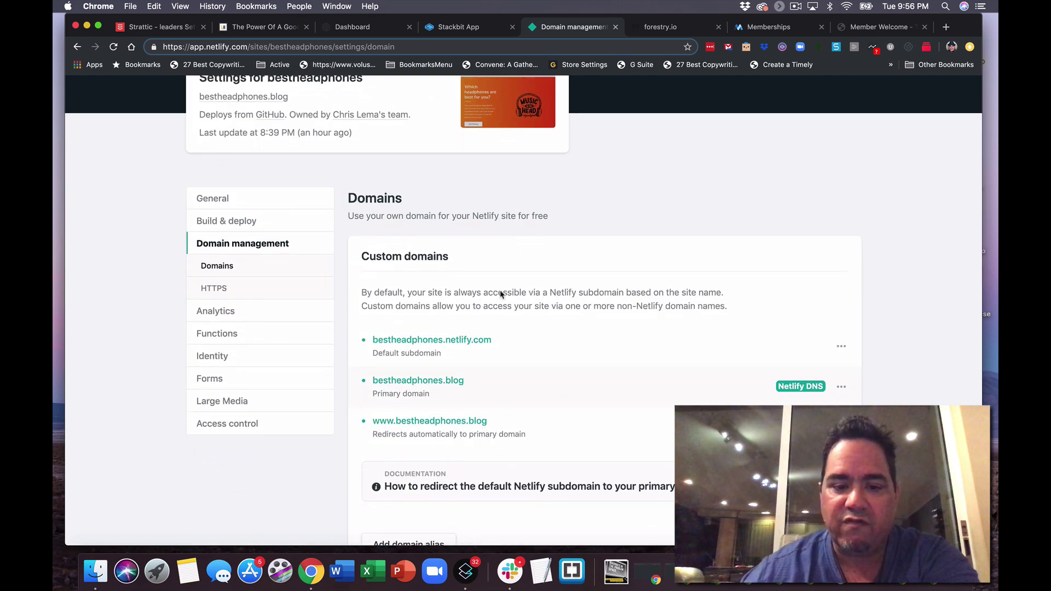
scroll(442, 273, "up", 3)
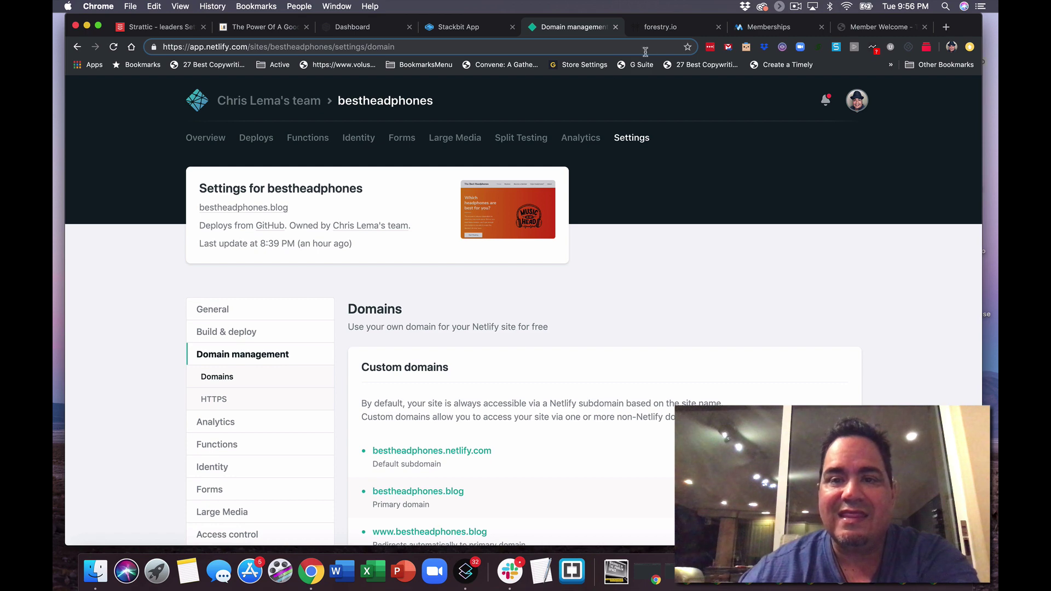
- Open the 'Why You Should Set Big Goals' post under Post and scroll through its fields
left_click(674, 27)
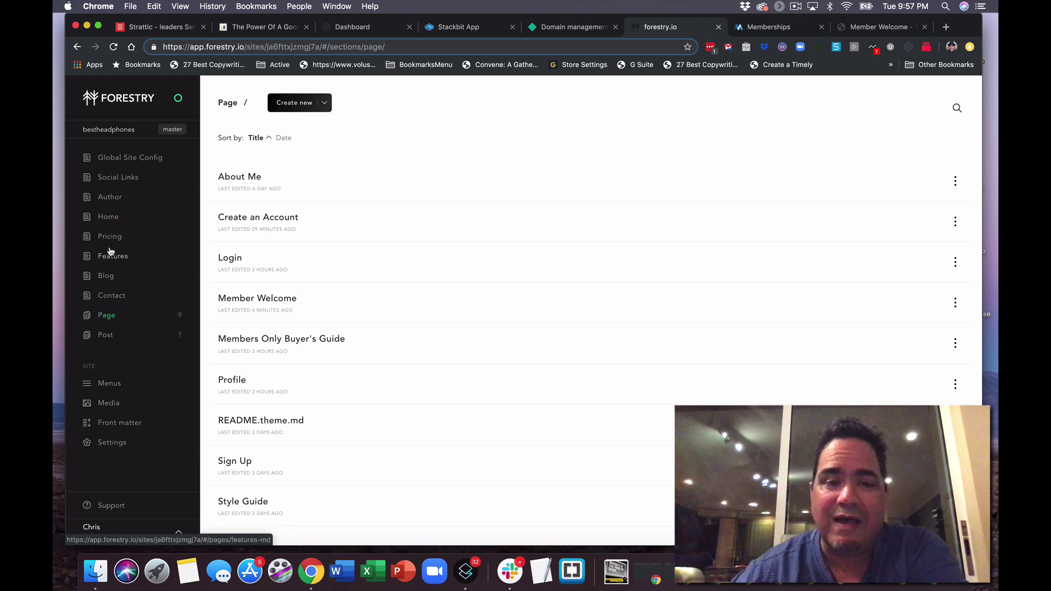
left_click(109, 335)
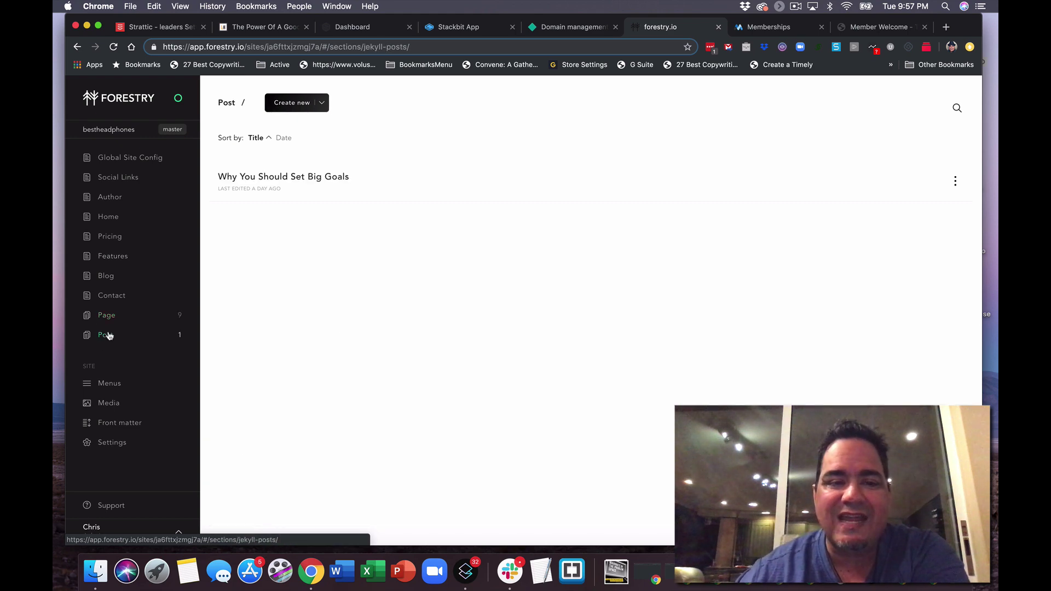
left_click(324, 177)
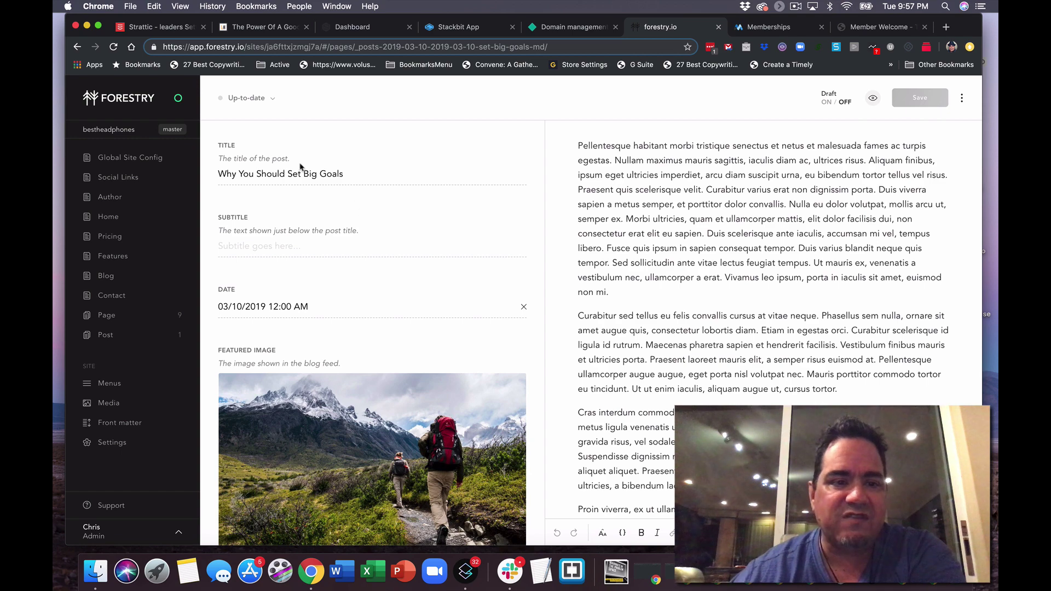
scroll(335, 411, "down", 10)
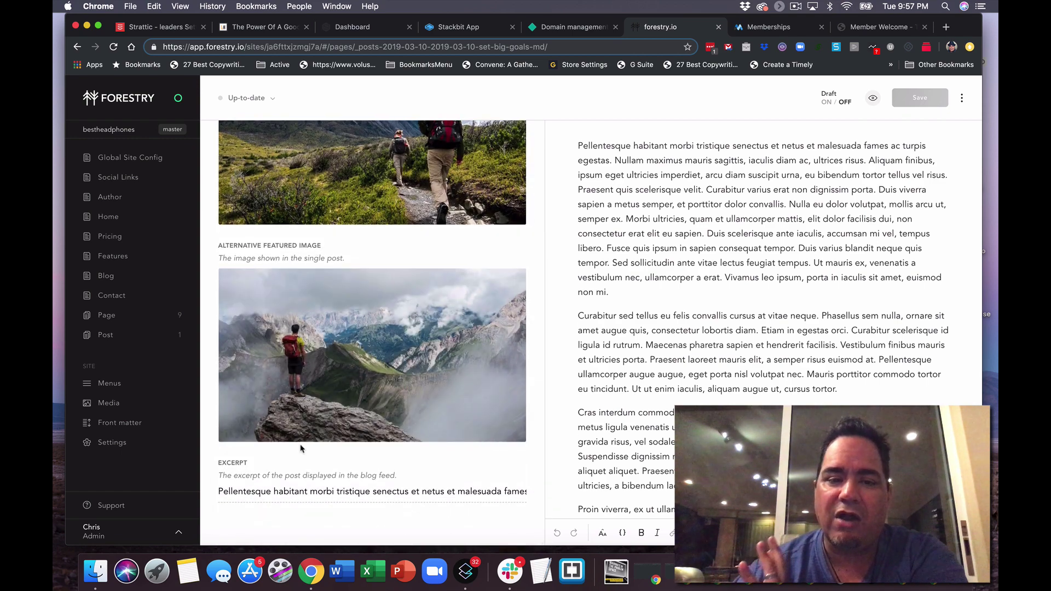
scroll(301, 448, "up", 10)
- Inspect the Post and Features Section front matter templates' fields, then open the Media library
left_click(122, 423)
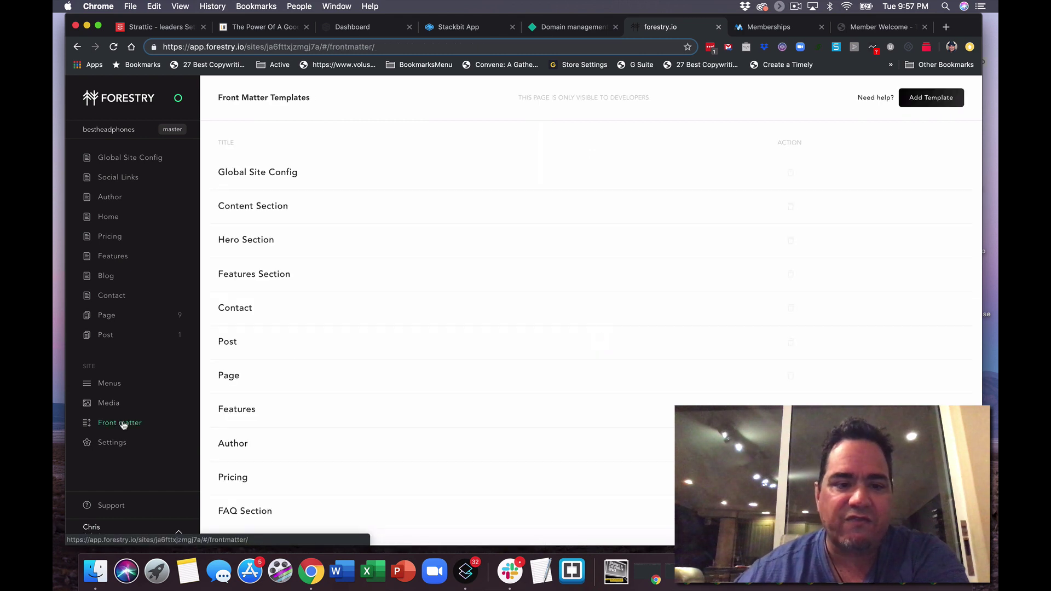
left_click(226, 346)
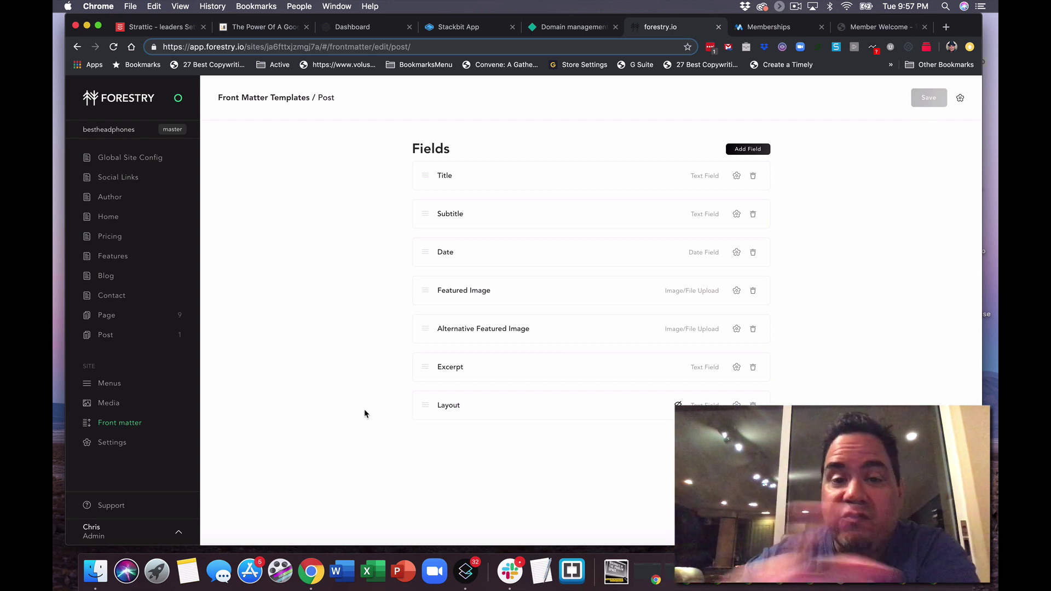
left_click(128, 424)
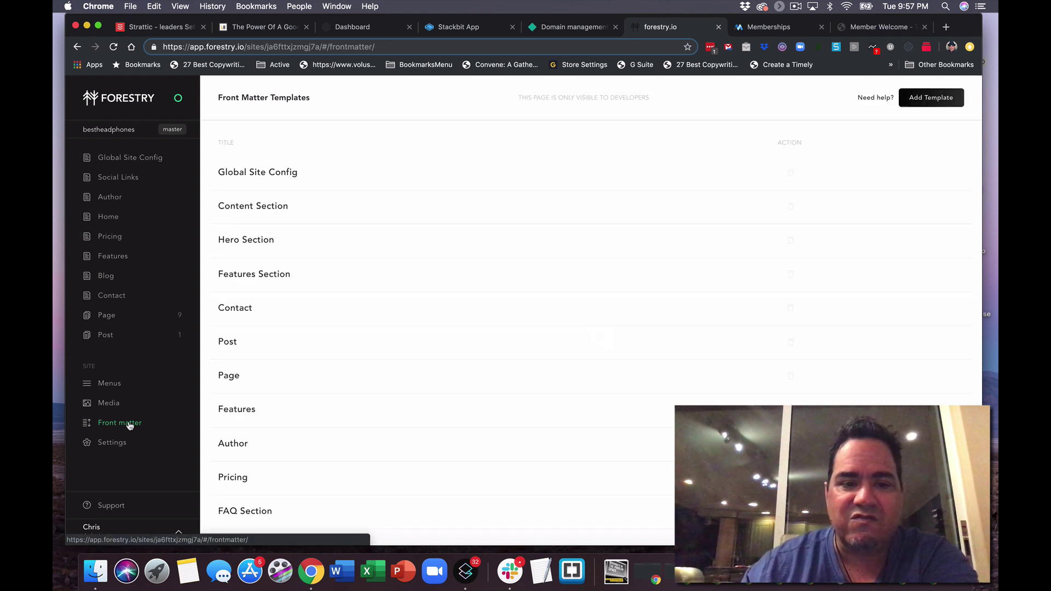
left_click(282, 277)
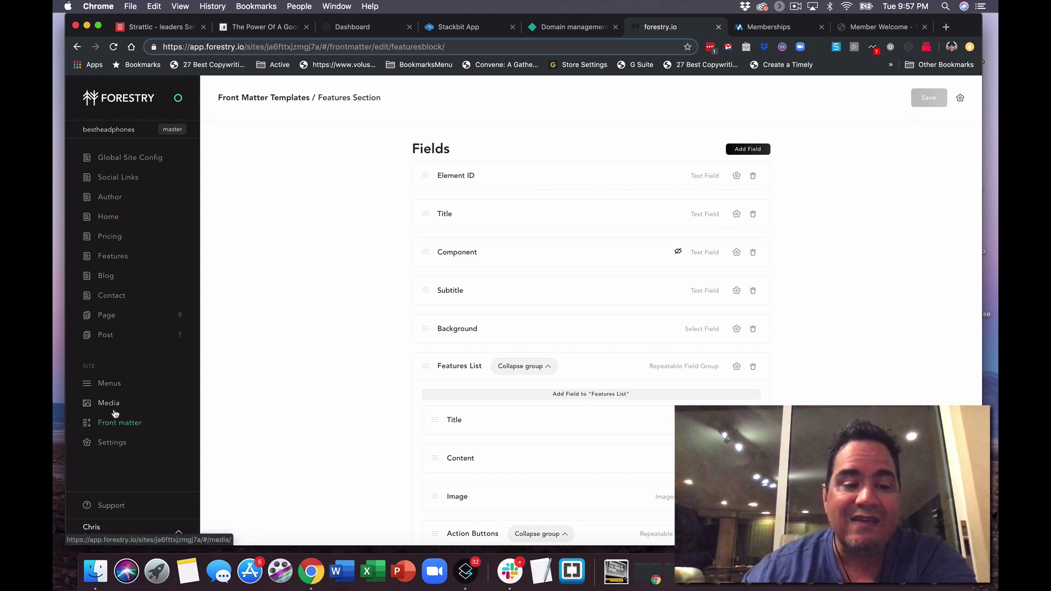
left_click(111, 405)
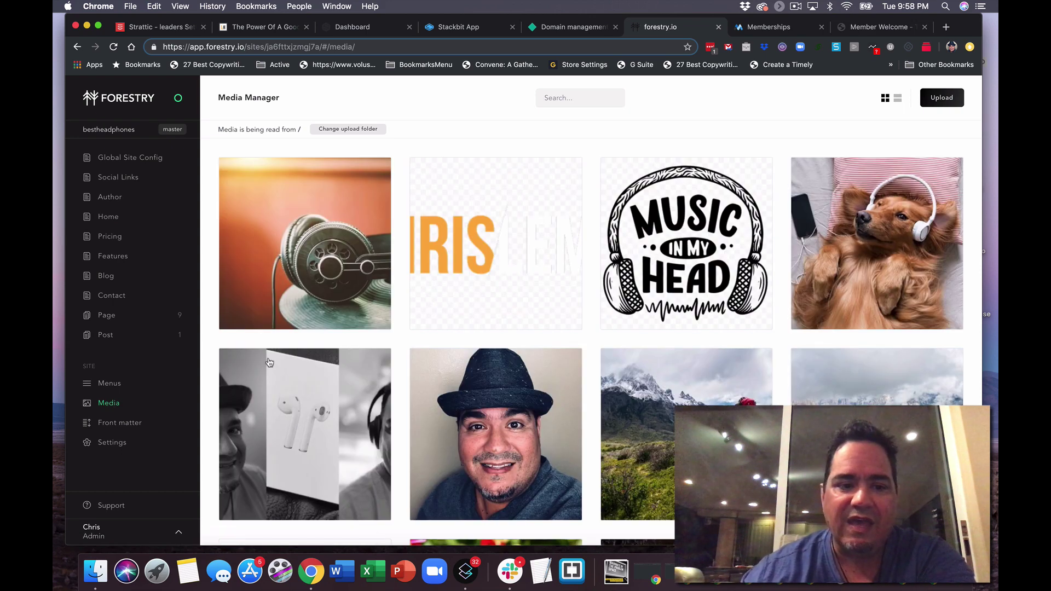
- Show the Media settings, with Cloudinary (Beta) as the storage provider
left_click(112, 444)
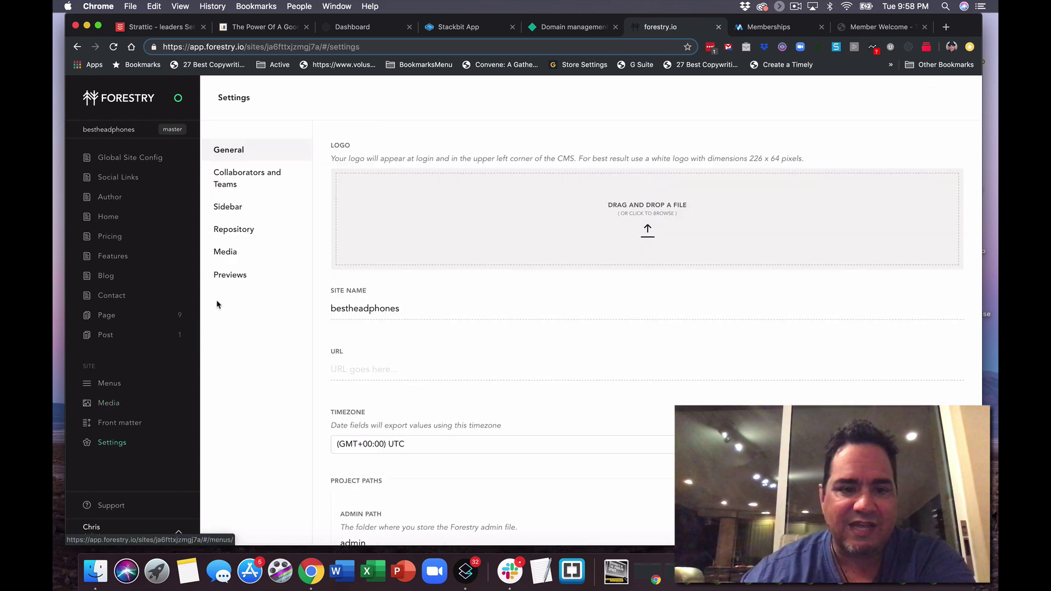
left_click(235, 253)
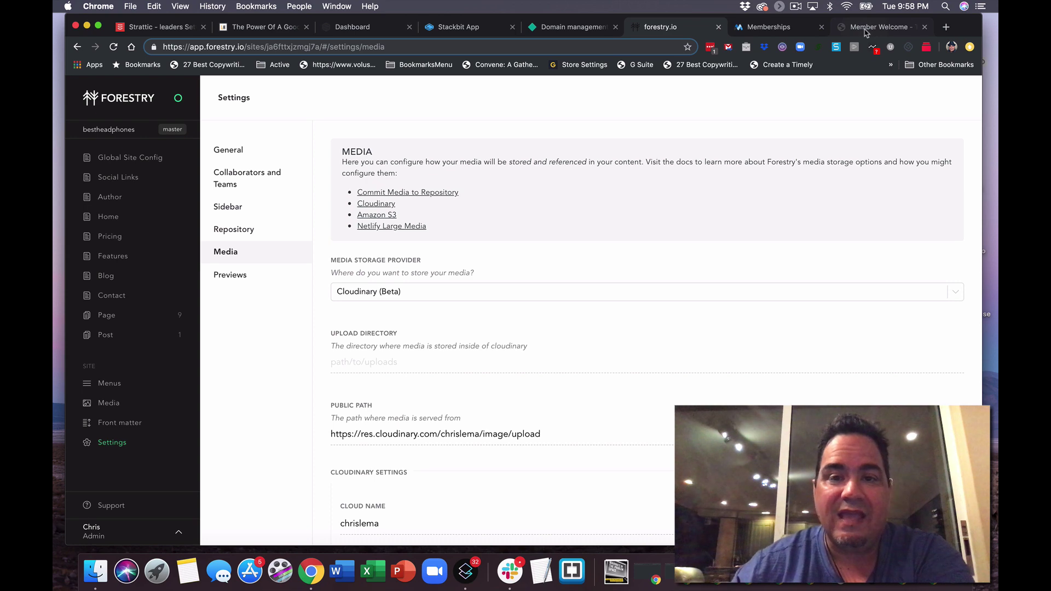
- Open the live tips-for-later site from Stackbit and inspect a post card image's Cloudinary source
left_click(461, 31)
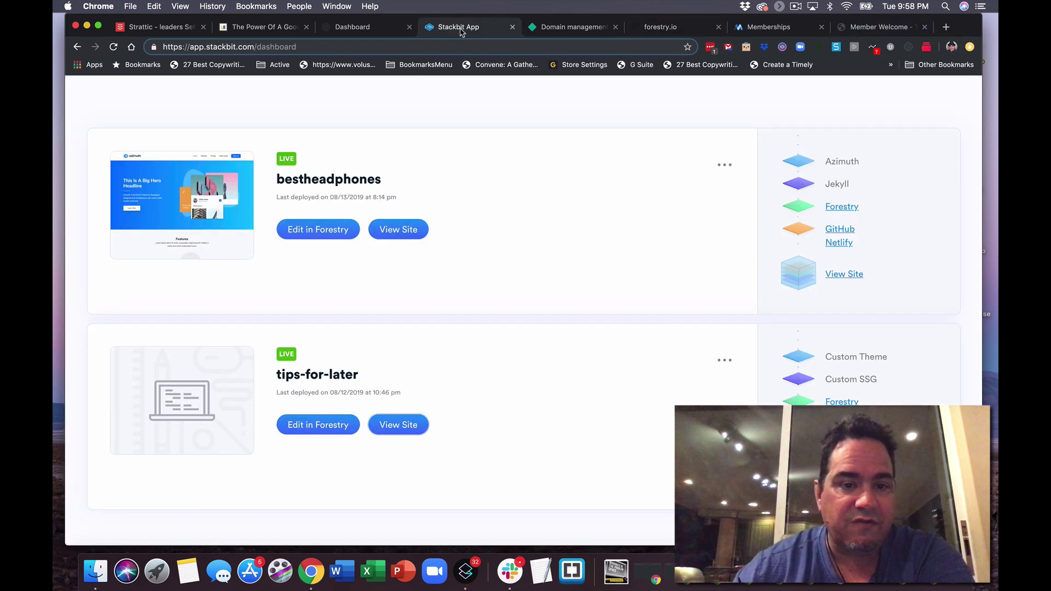
left_click(405, 425)
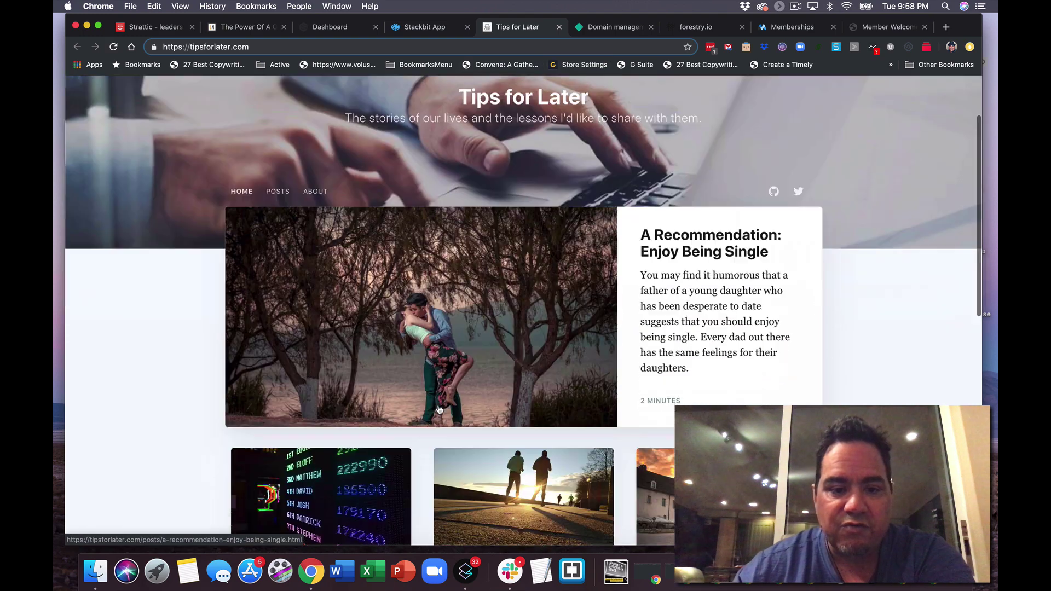
scroll(439, 410, "down", 3)
right_click(340, 376)
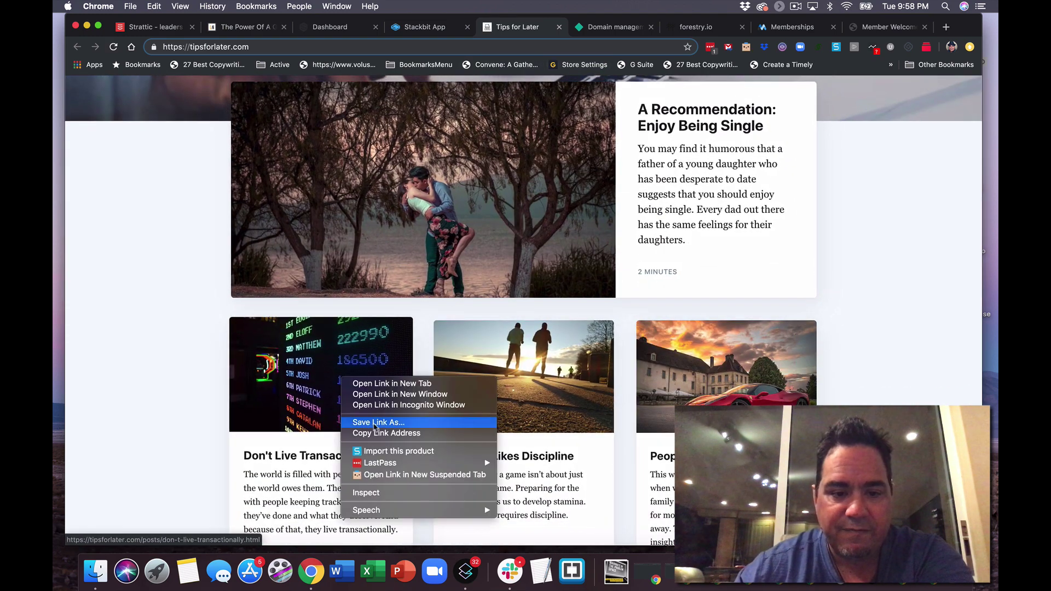
key("Escape")
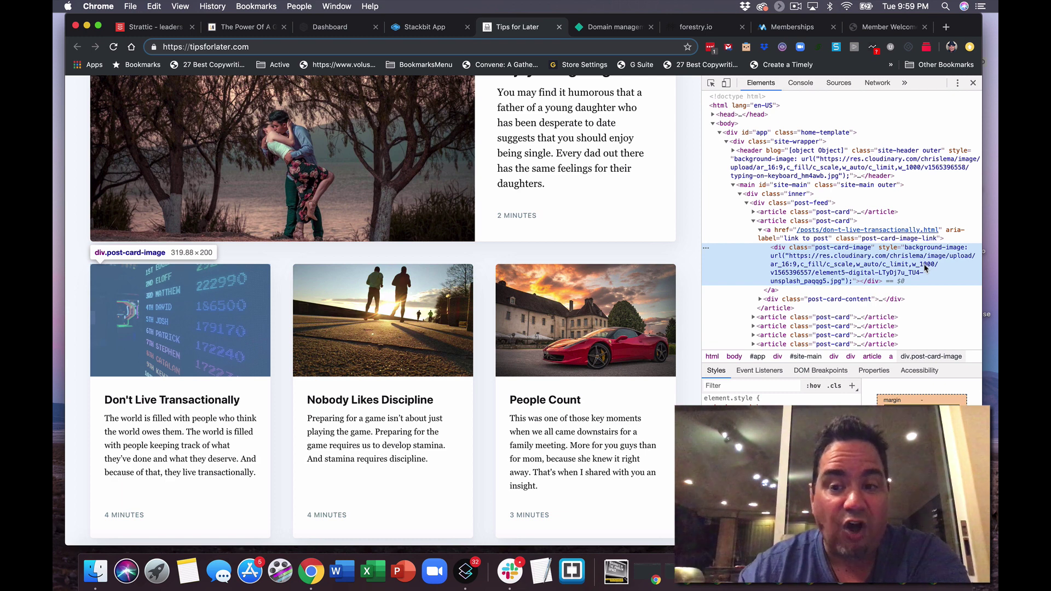
left_click(974, 83)
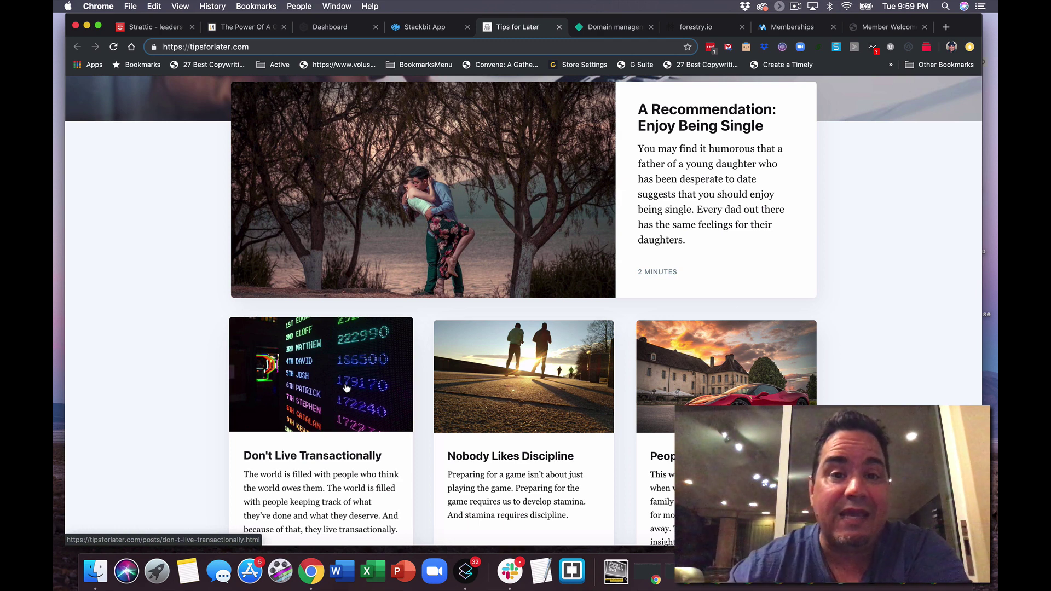
- Close the Tips for Later tab and list Forestry's Page section for bestheadphones
left_click(558, 27)
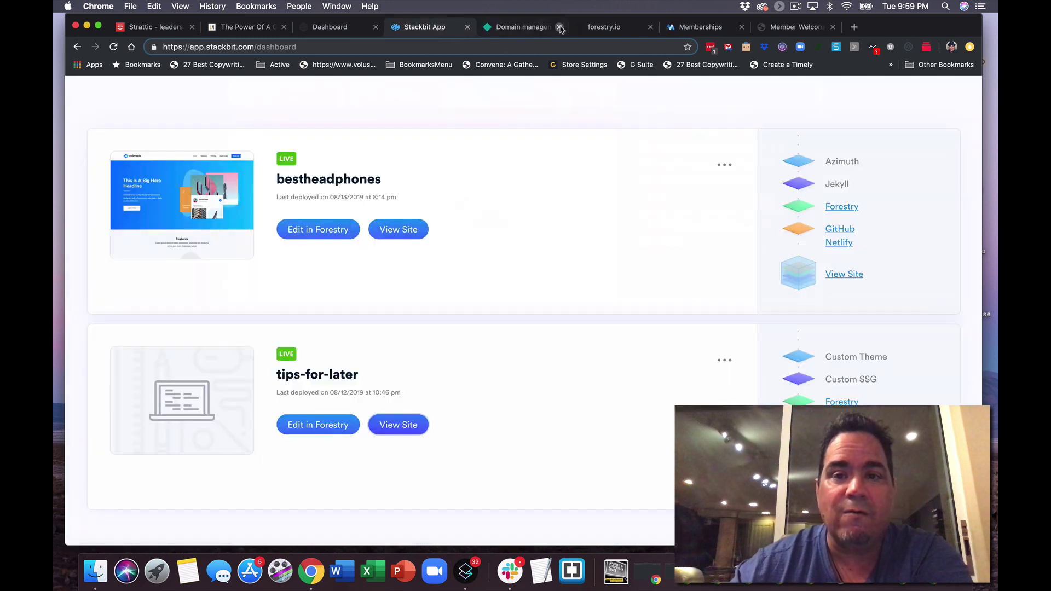
left_click(599, 30)
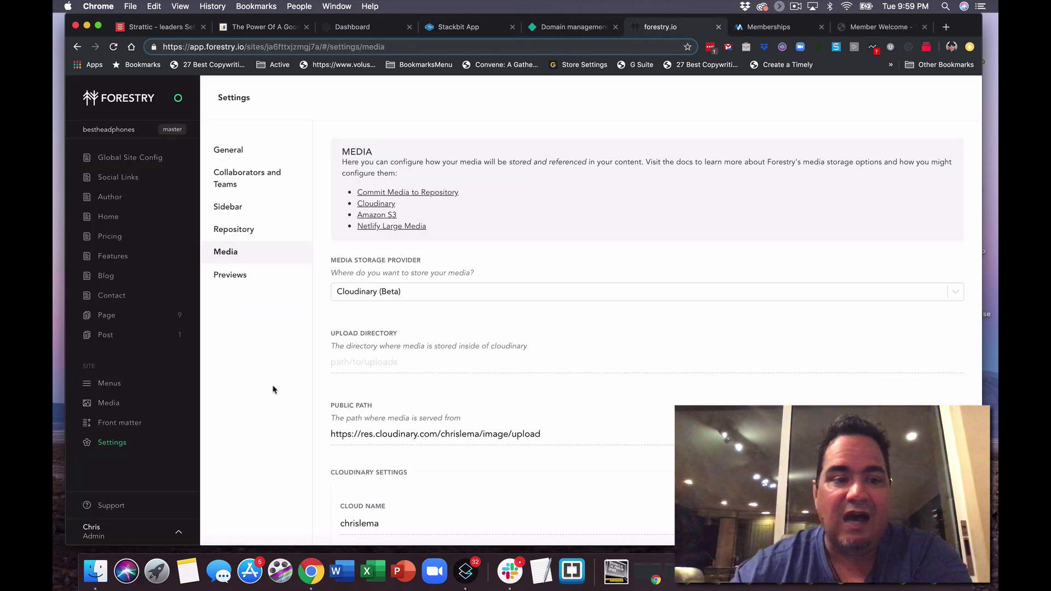
left_click(107, 317)
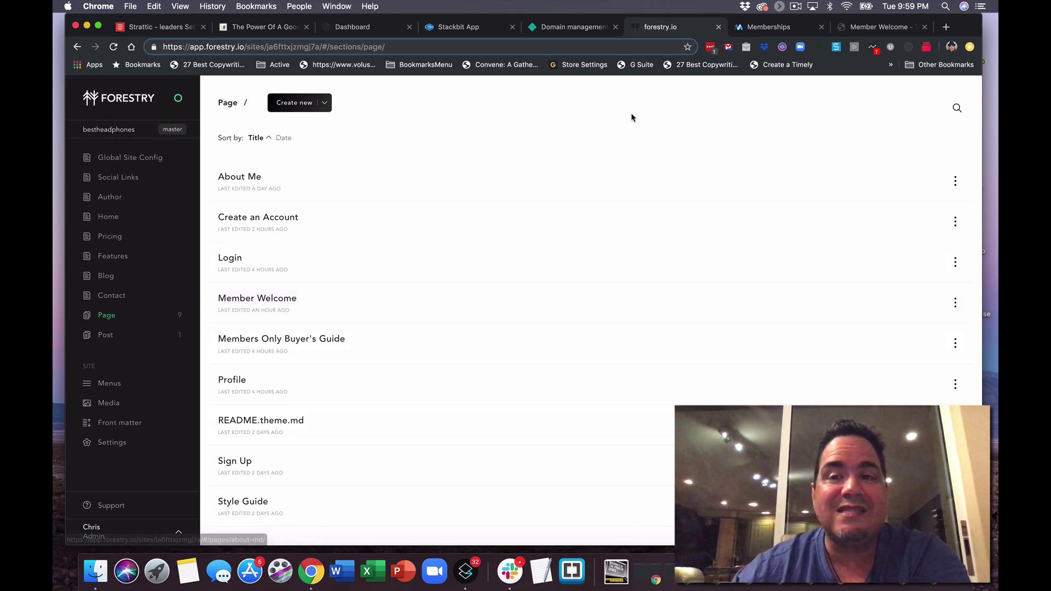
- Follow the Buyer's Guide link on the Member Welcome page, landing on Create an Account
left_click(860, 28)
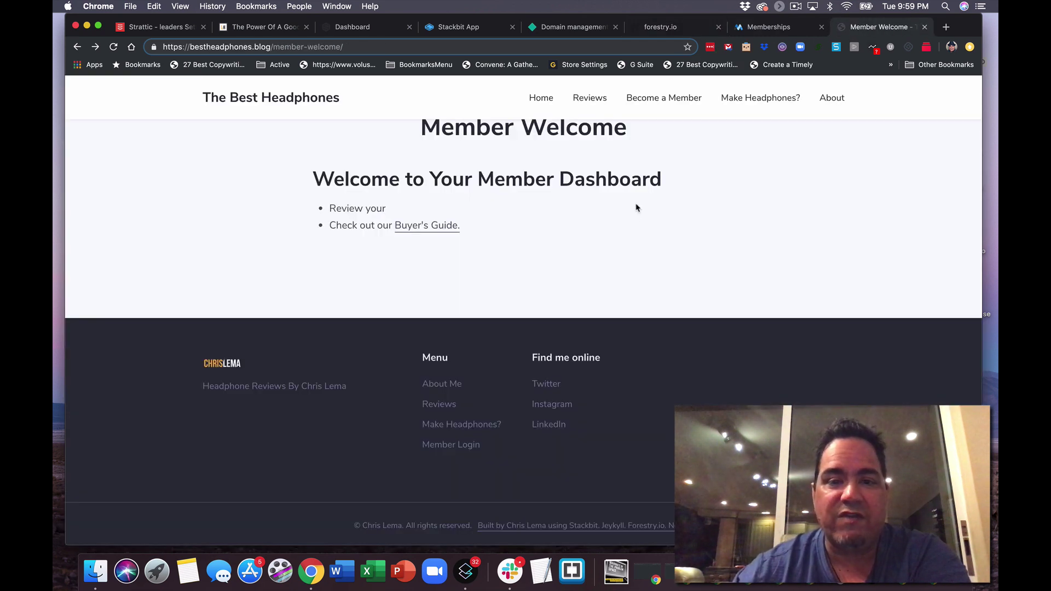
scroll(598, 161, "up", 2)
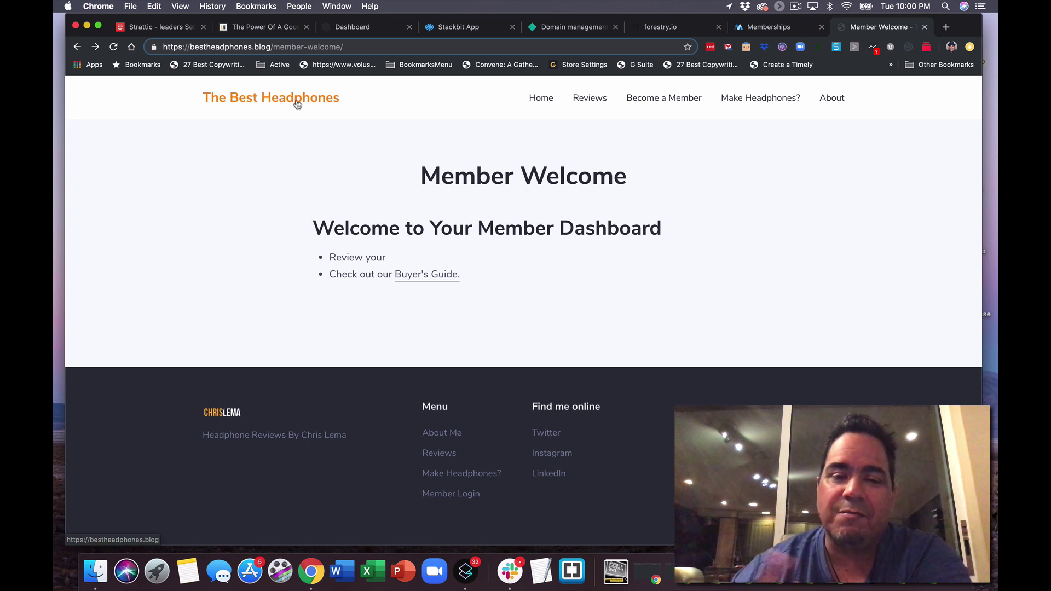
left_click(436, 275)
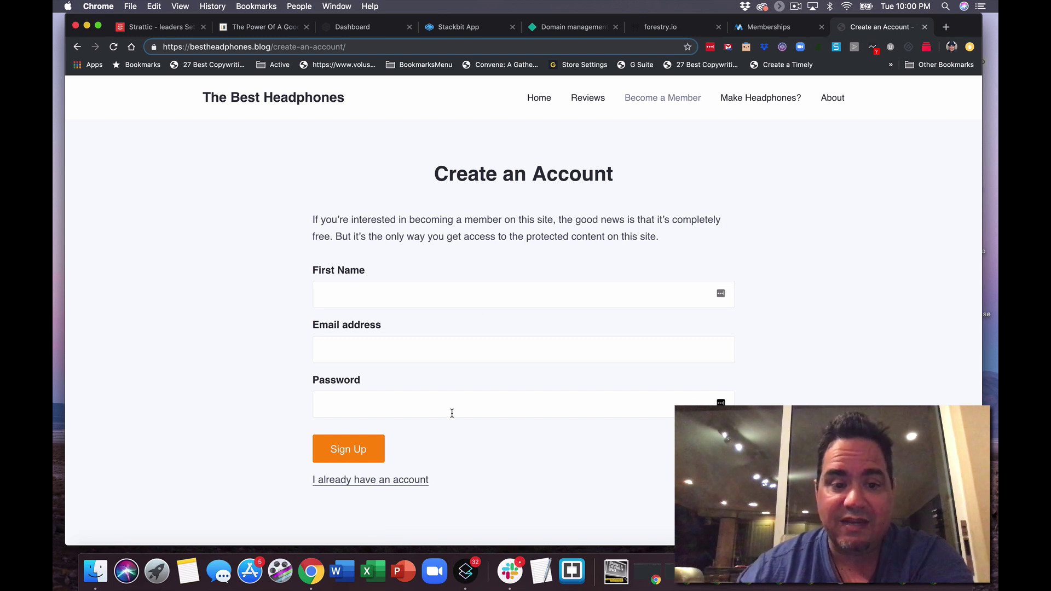
- Switch to the Login form via 'I already have an account', peeking at the password reset form
left_click(405, 480)
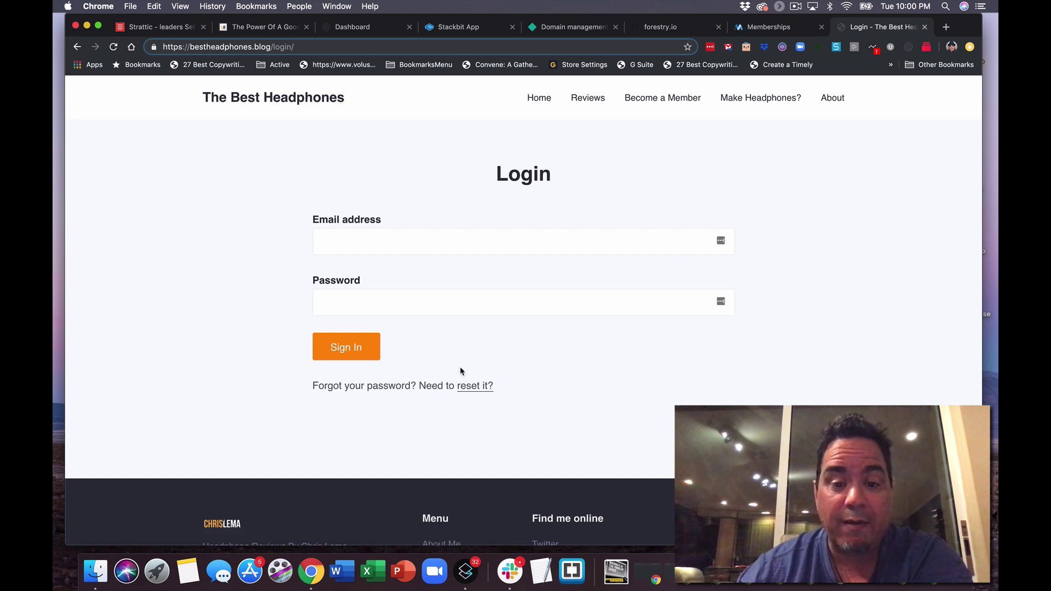
left_click(471, 385)
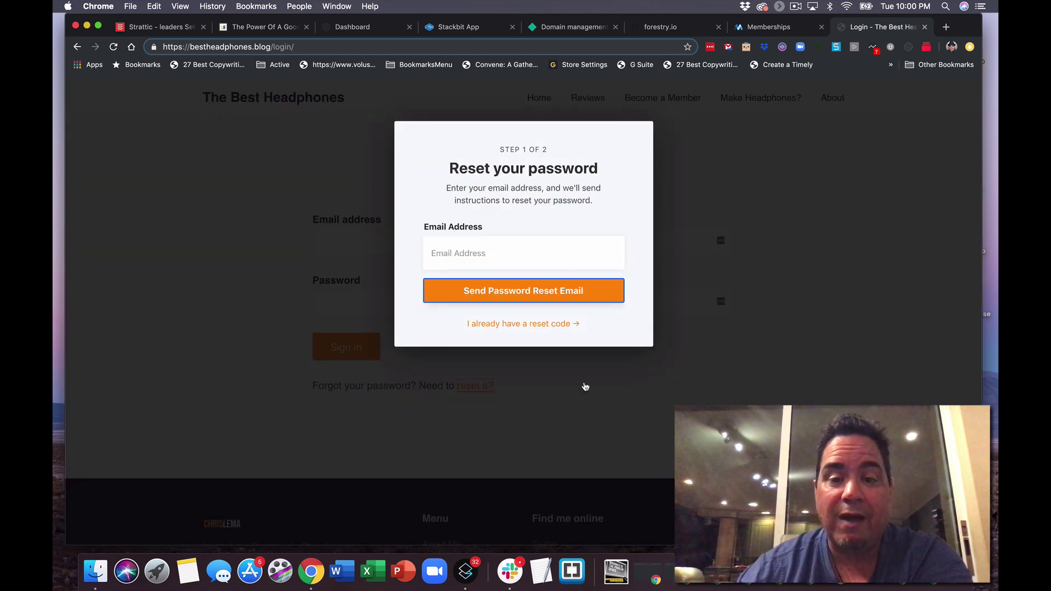
left_click(606, 415)
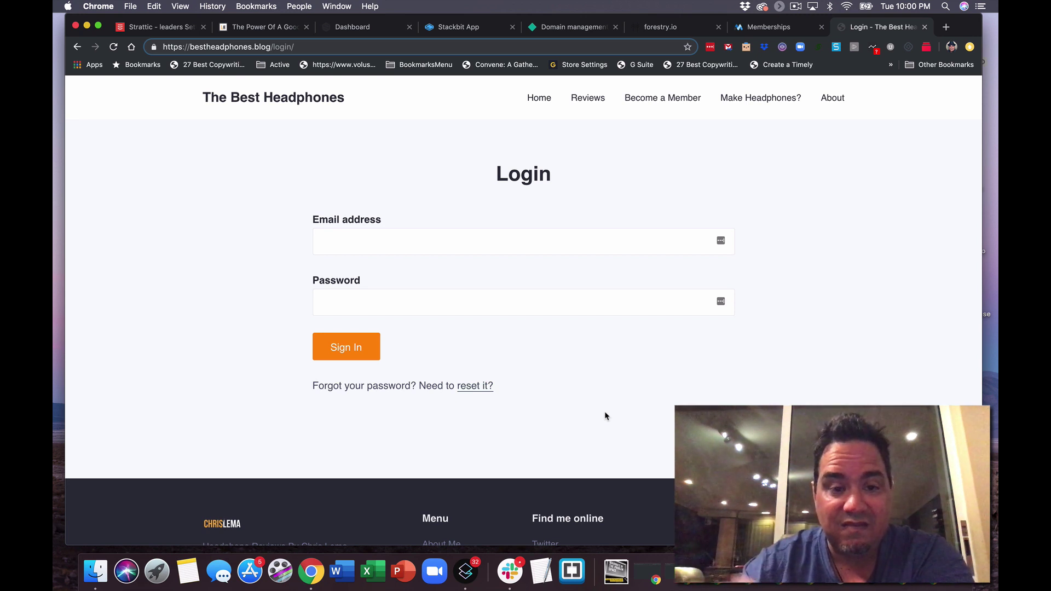
- Inspect the login page's Email address label, close DevTools, and return to the Memberships tab
right_click(366, 224)
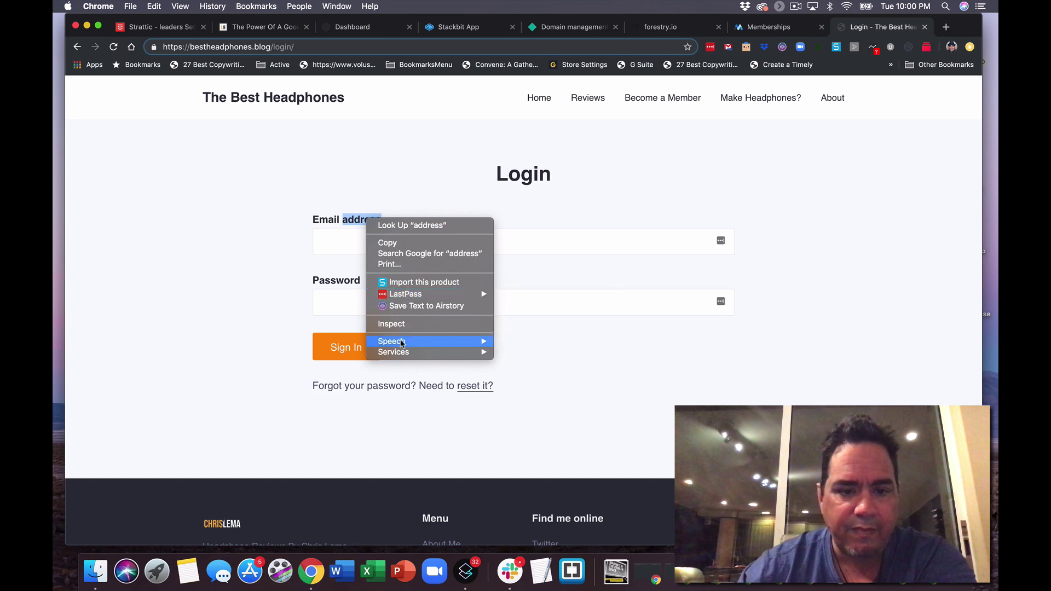
left_click(392, 324)
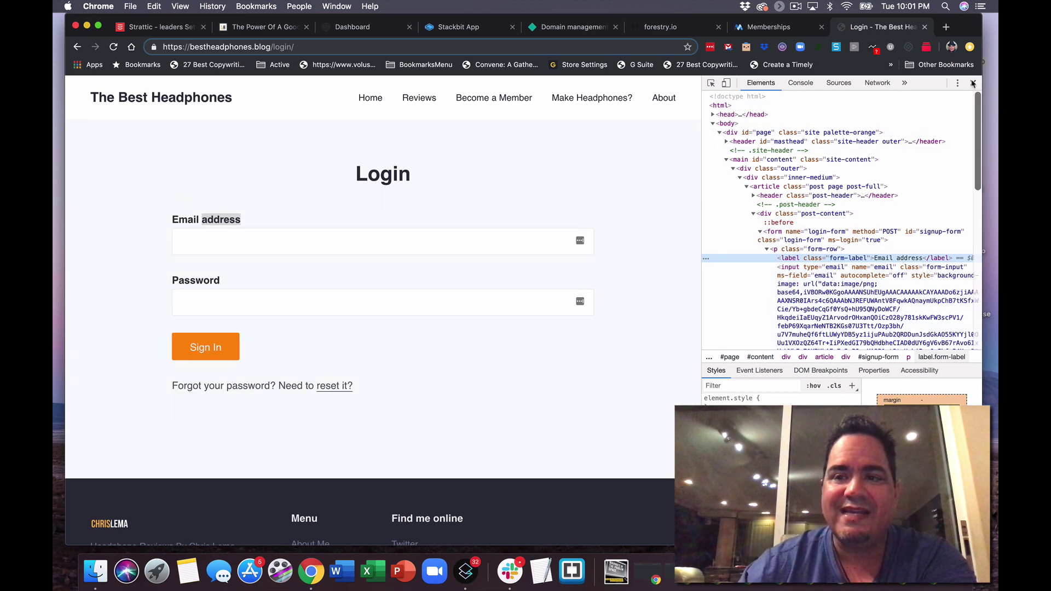
left_click(973, 83)
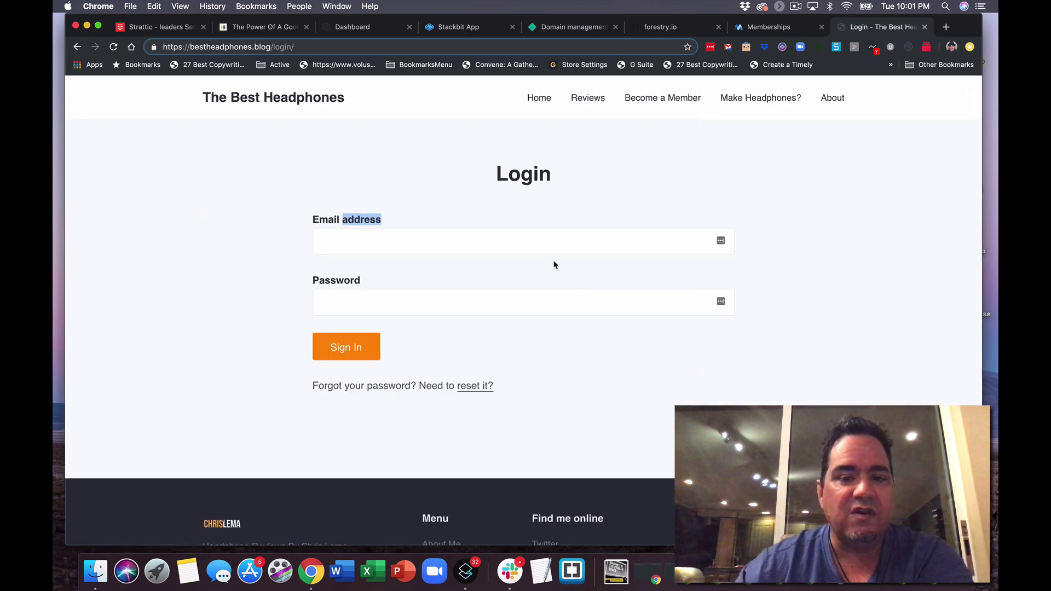
left_click(480, 226)
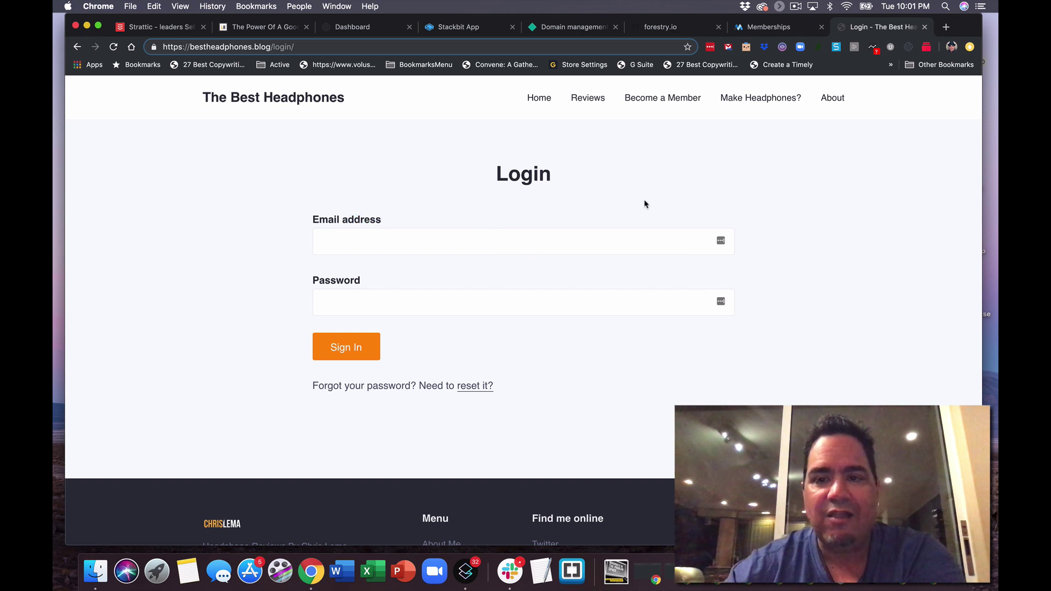
left_click(767, 30)
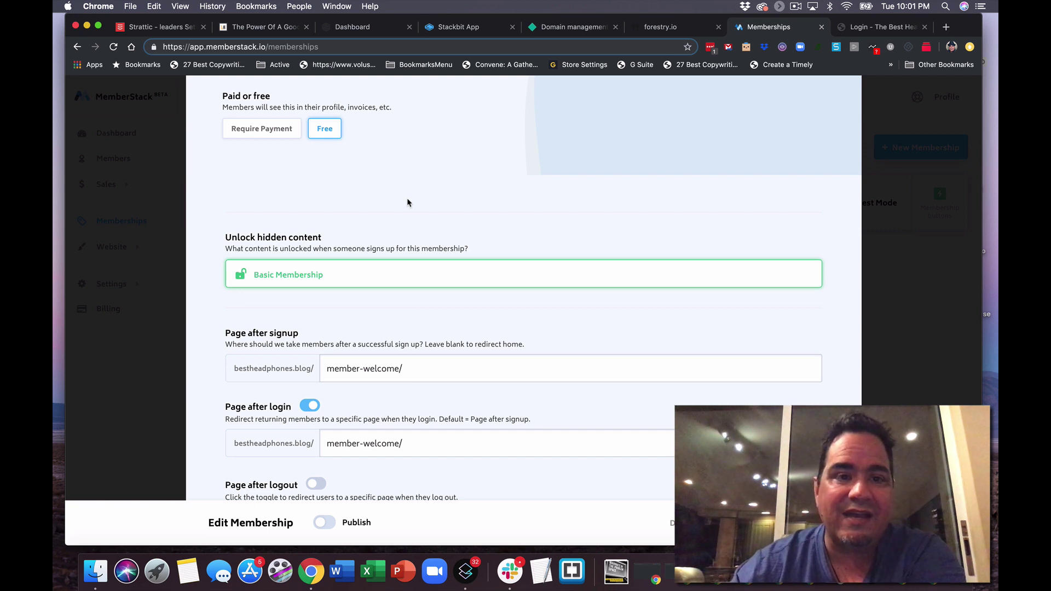
- Check the Basic Membership's member-welcome/ redirects after signup and login, then close the editor
scroll(407, 203, "up", 3)
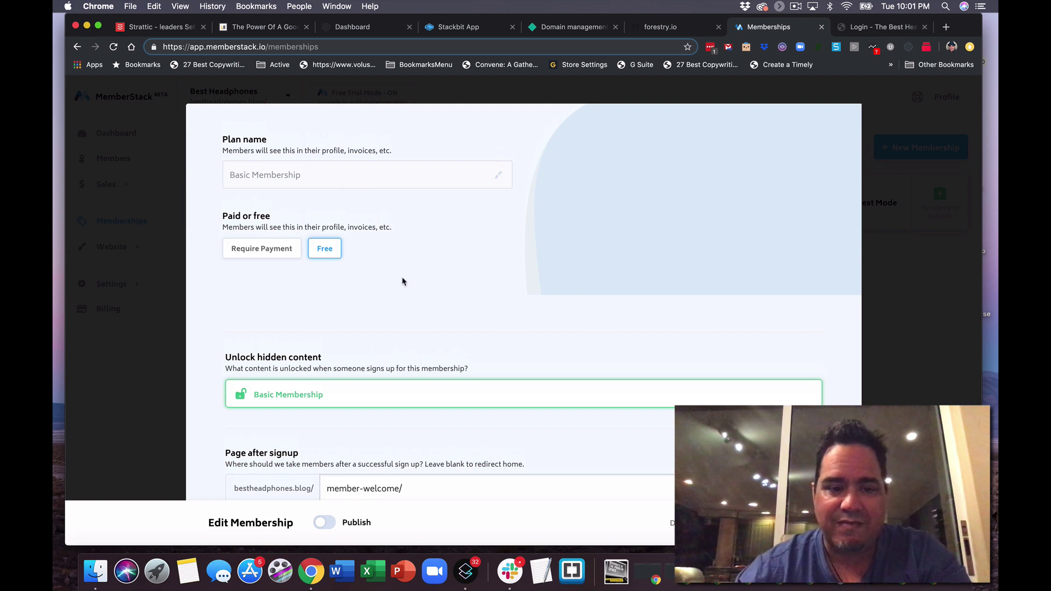
scroll(402, 282, "down", 3)
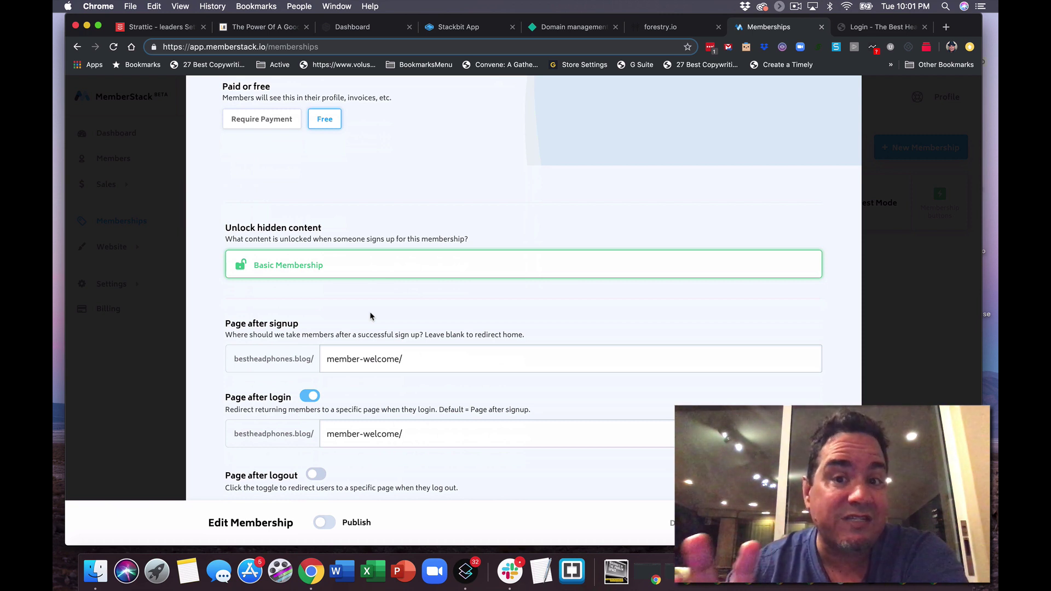
scroll(370, 317, "down", 3)
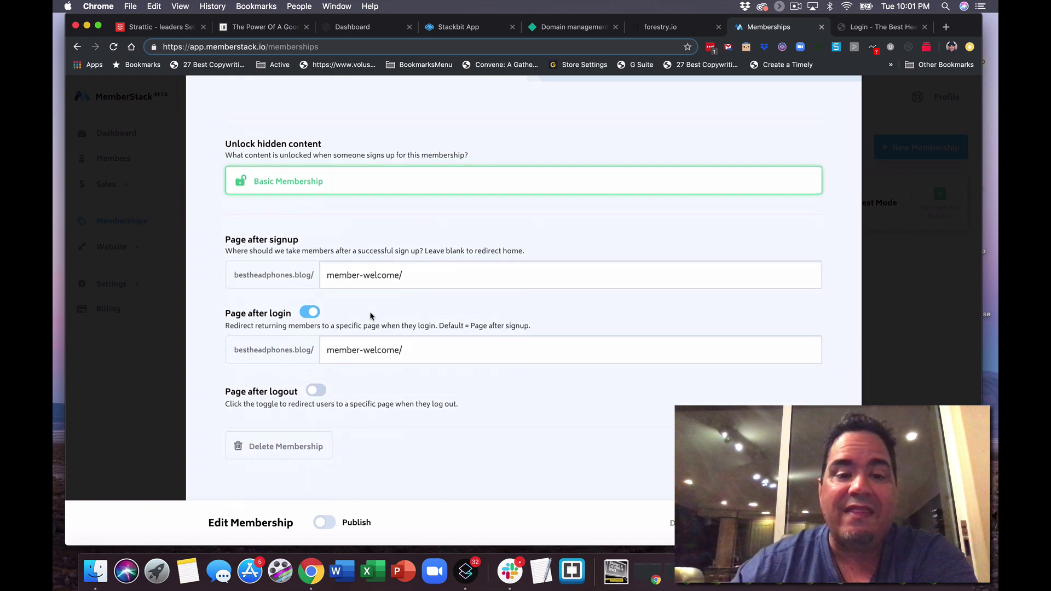
left_click(345, 280)
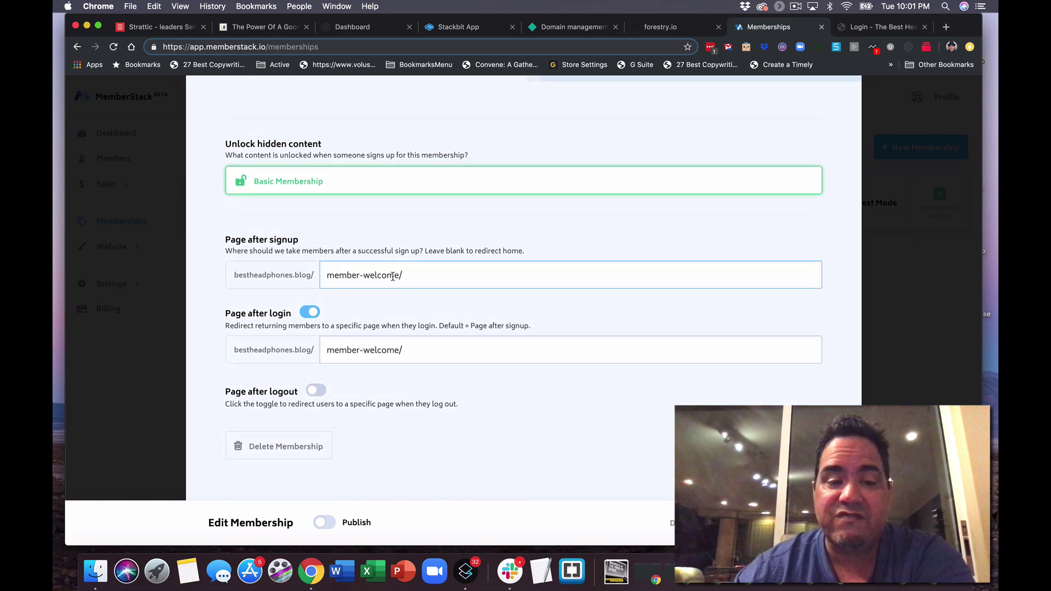
left_click(393, 318)
left_click(341, 347)
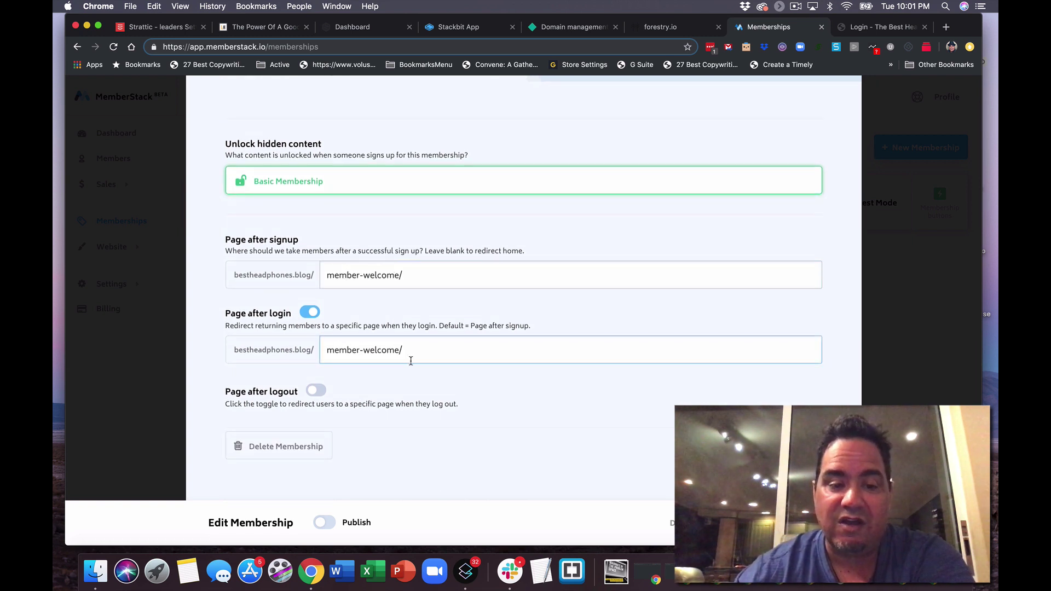
left_click(411, 401)
scroll(408, 403, "down", 1)
scroll(408, 403, "up", 5)
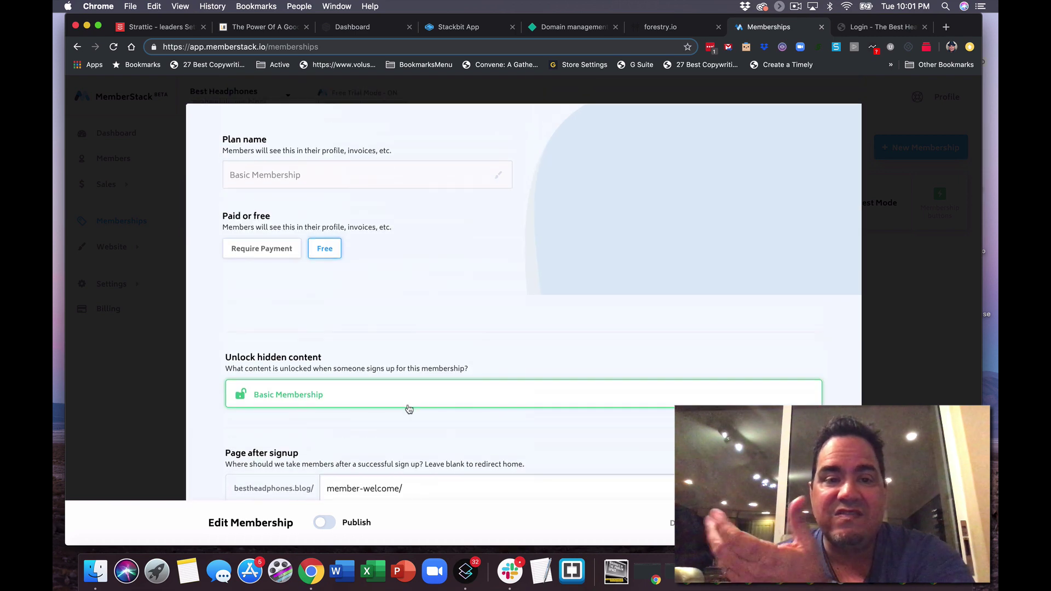
left_click(888, 369)
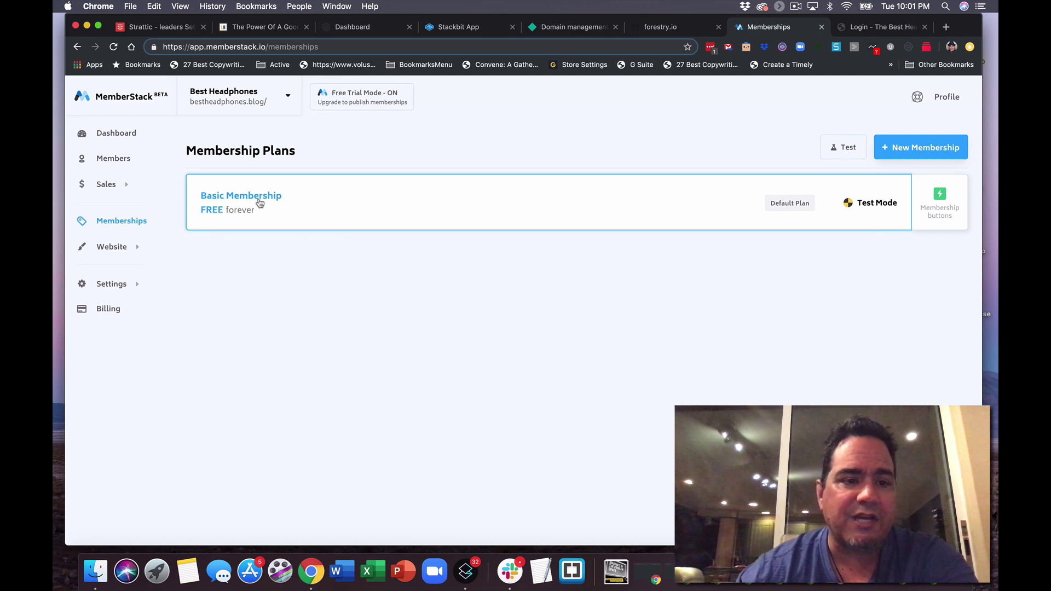
- Open Hidden Content from the dashboard's Hide content step and select the Basic Membership group
left_click(129, 143)
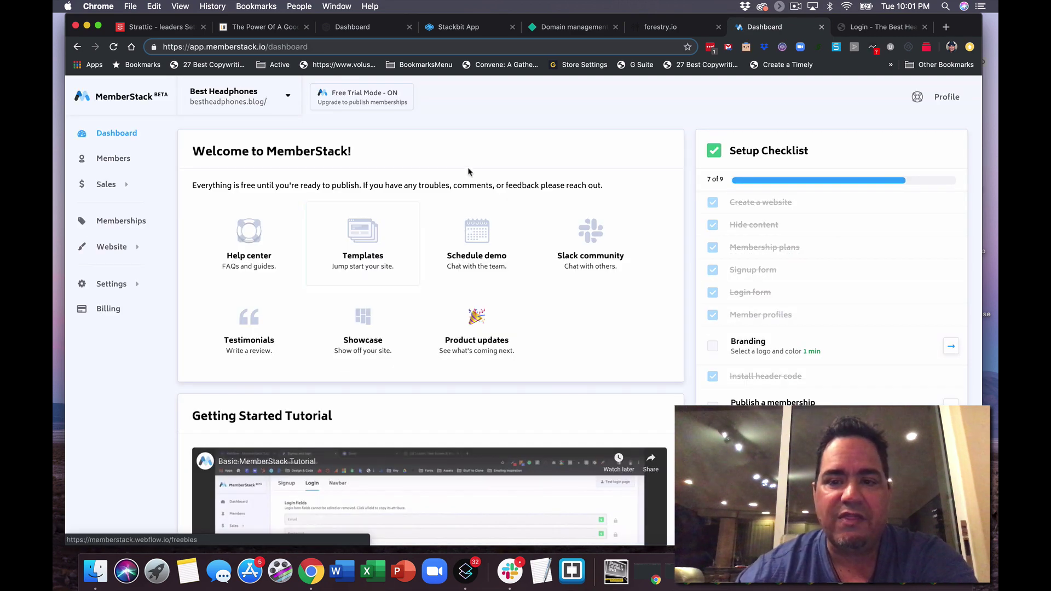
left_click(768, 229)
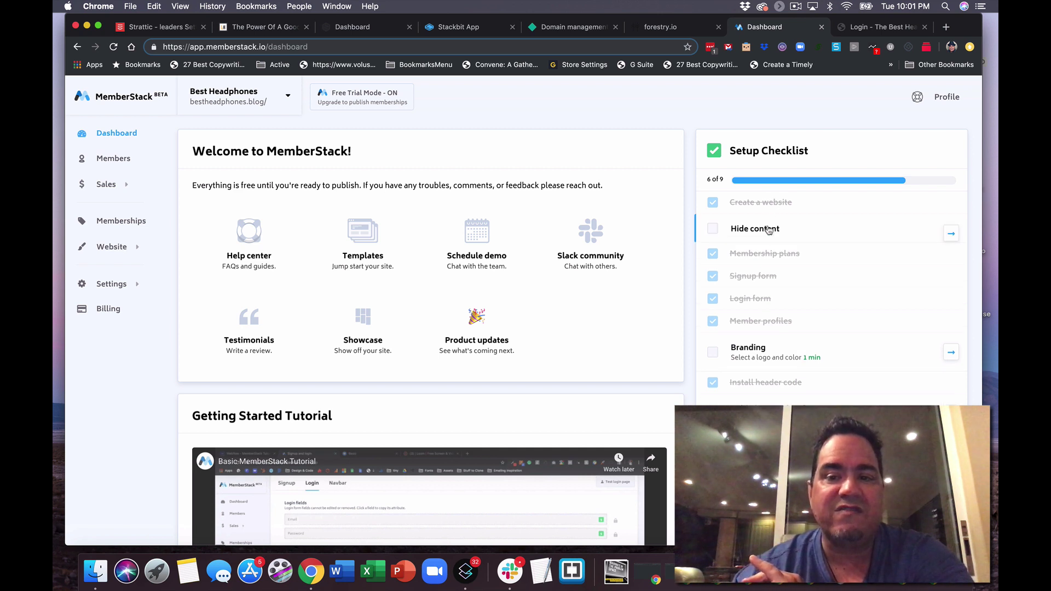
left_click(948, 235)
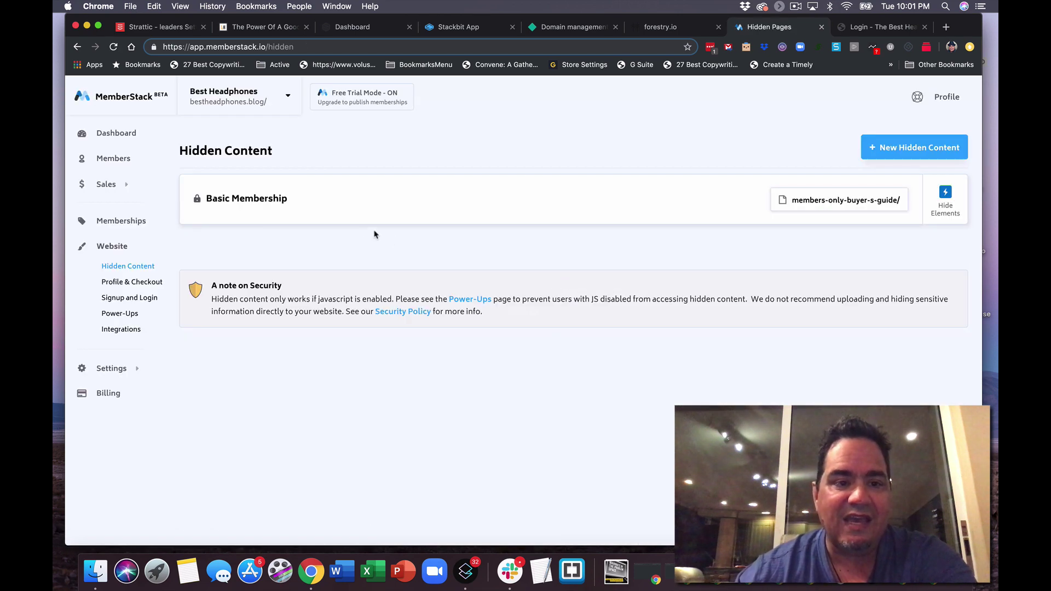
left_click(271, 202)
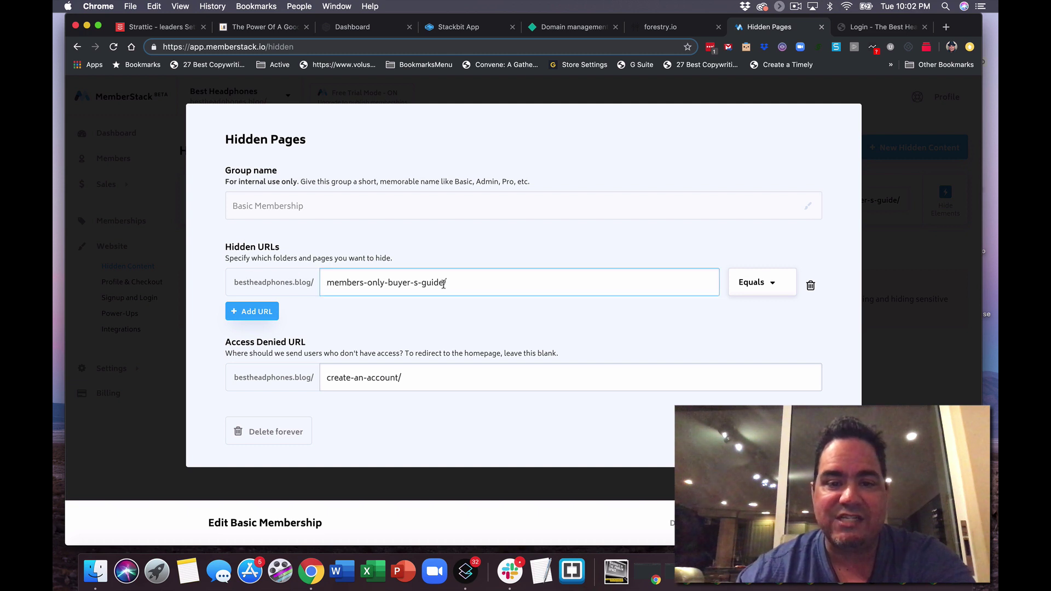
- Confirm the Equals URL rule and create-an-account/ Access Denied URL, then close the settings
left_click(756, 283)
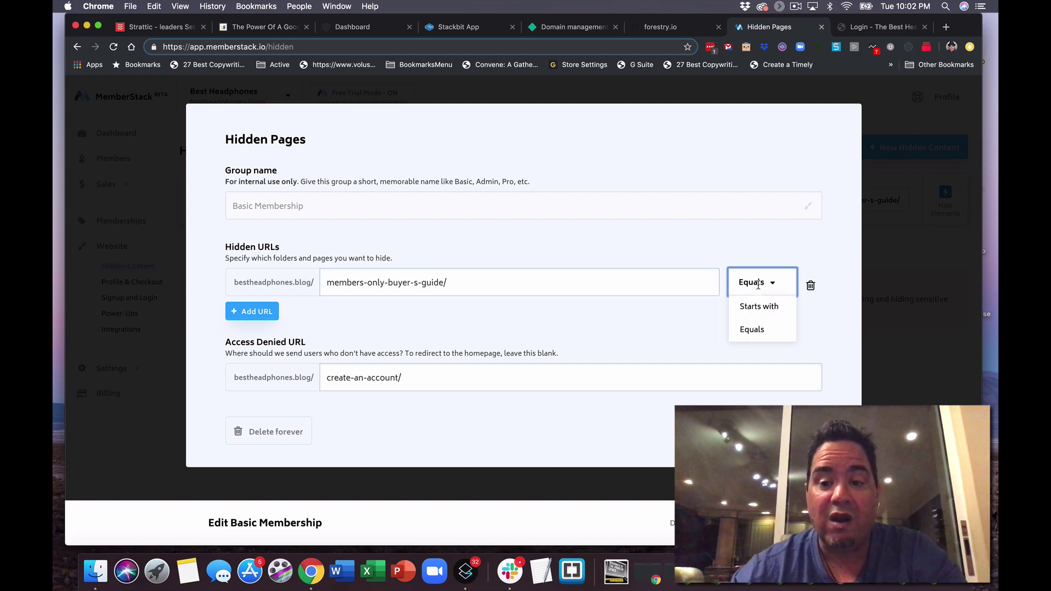
left_click(682, 255)
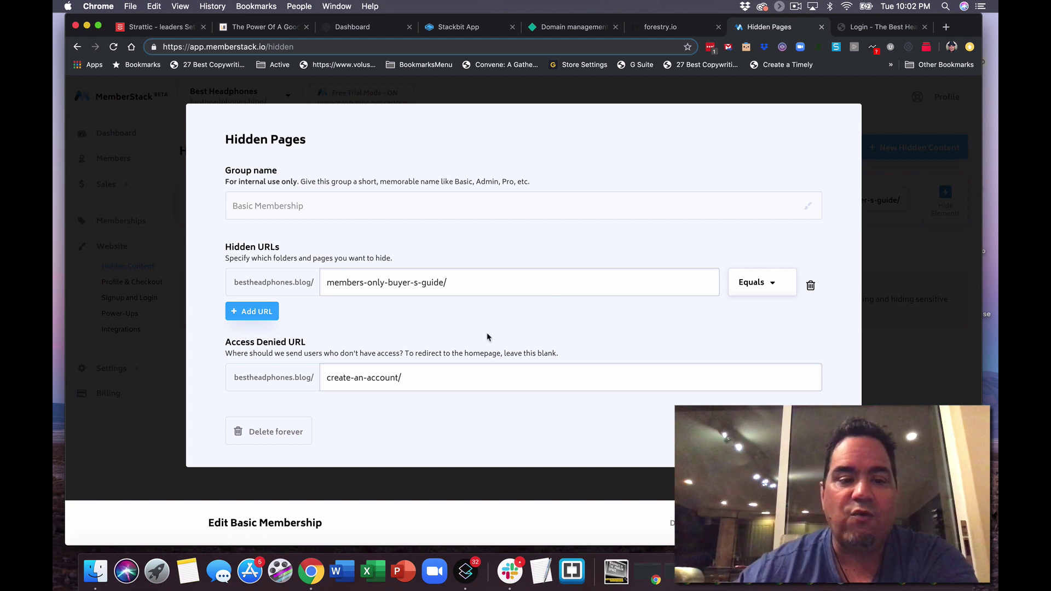
left_click(355, 384)
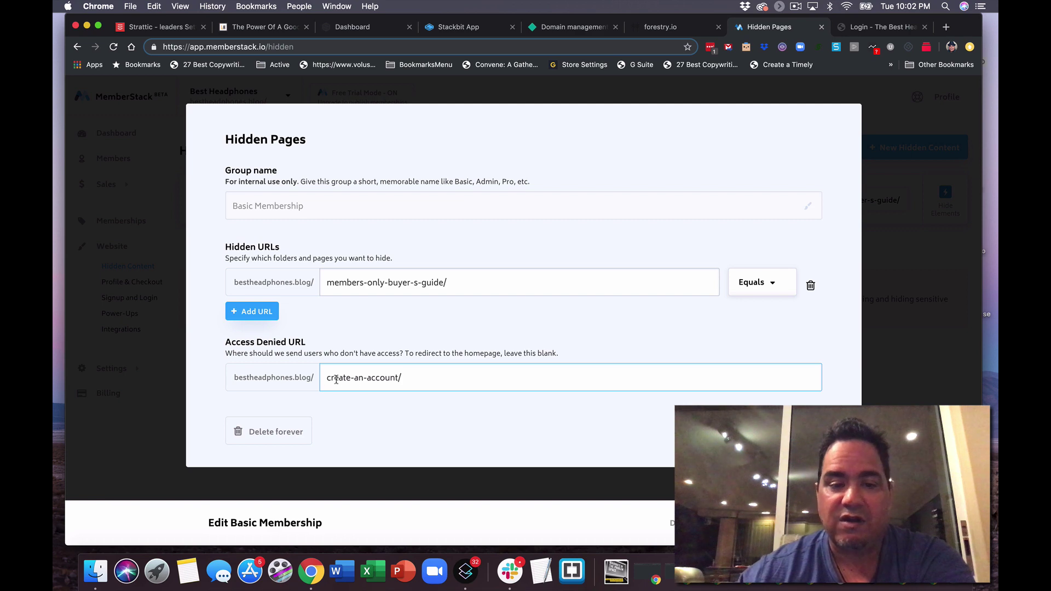
left_click(586, 262)
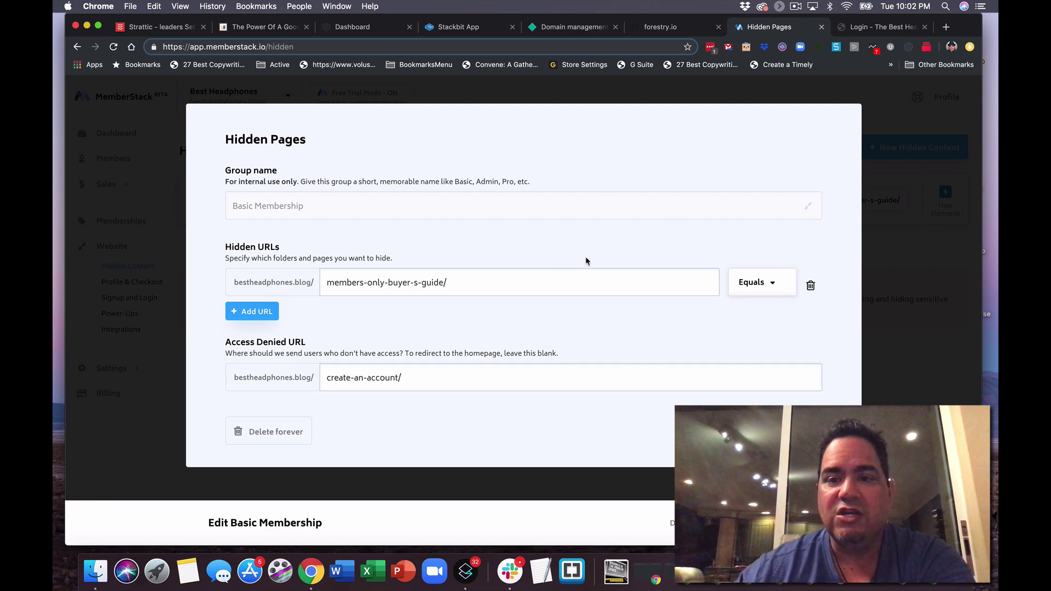
left_click(890, 389)
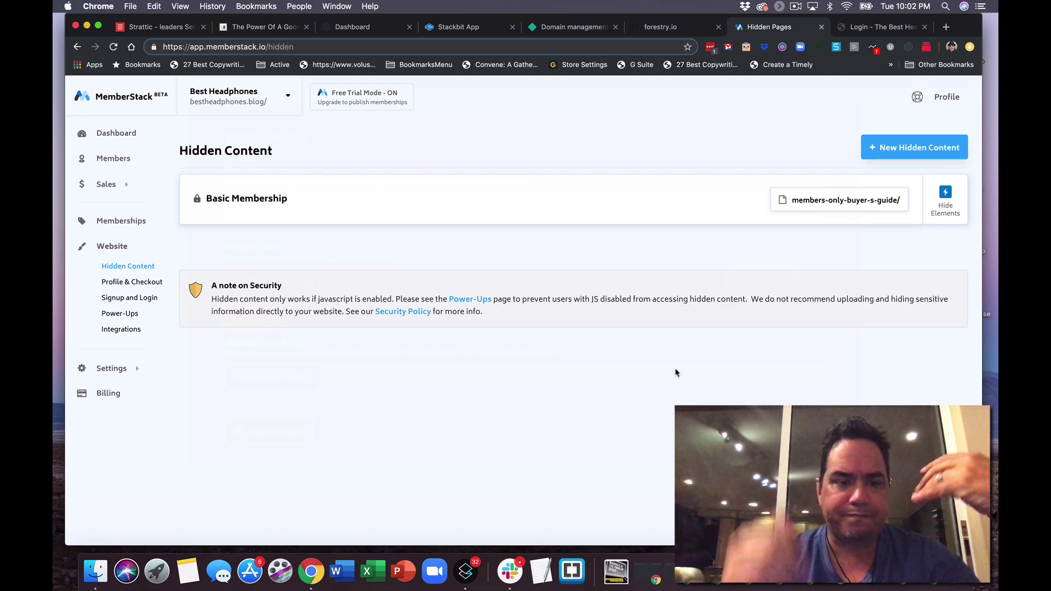
- Show MemberStack's Signup and Login Login tab, with login/ as the login page URL
left_click(153, 284)
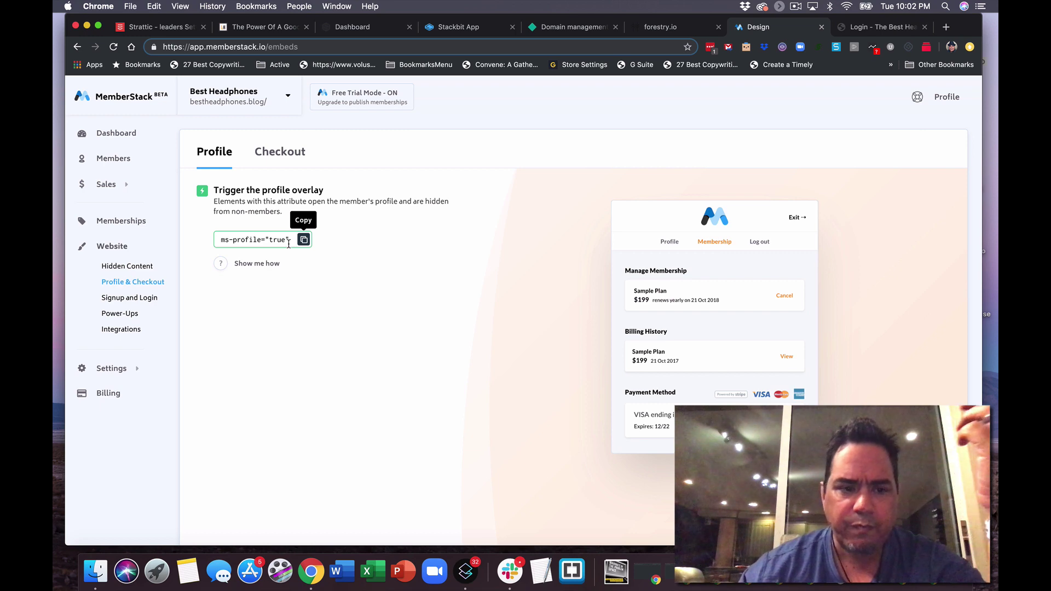
left_click(145, 299)
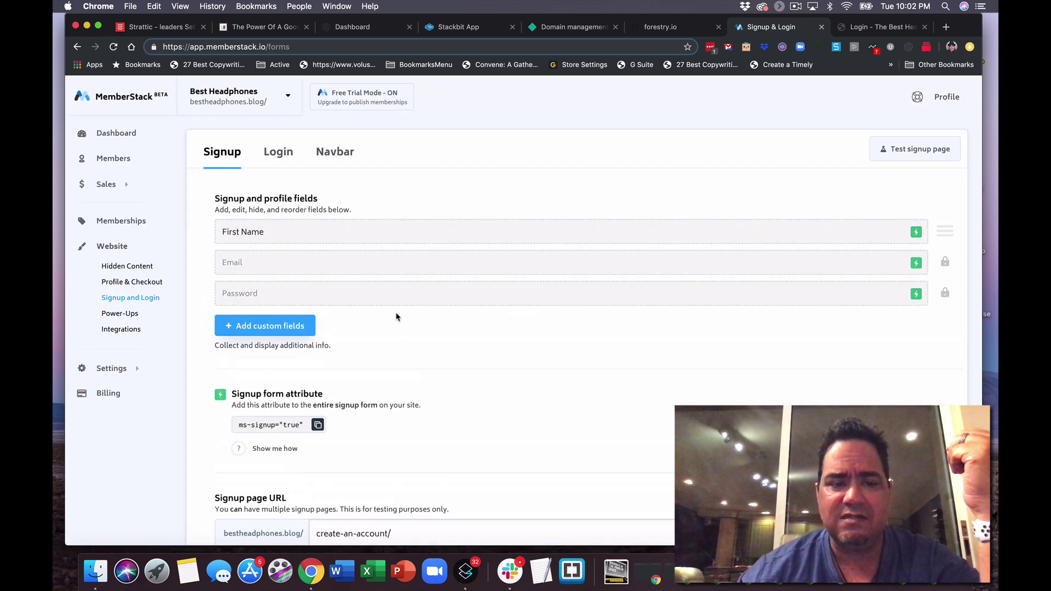
scroll(425, 383, "down", 3)
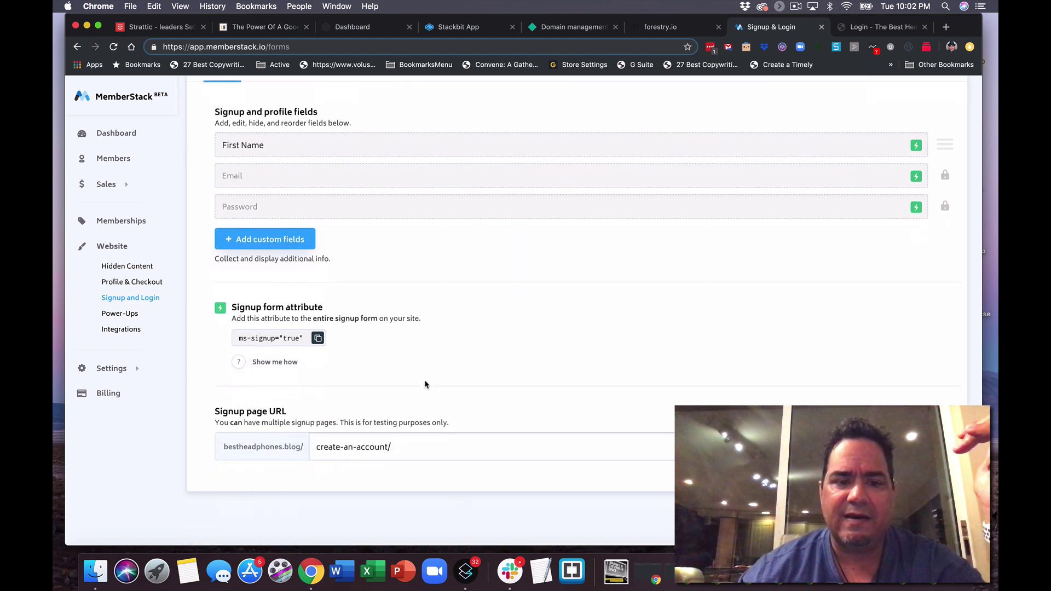
scroll(425, 383, "up", 4)
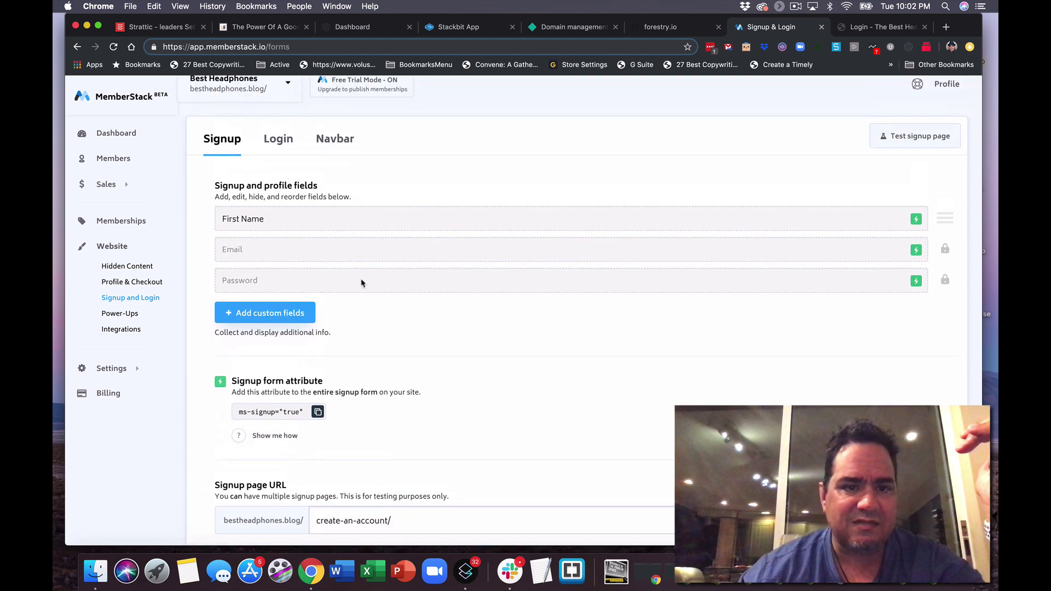
left_click(278, 138)
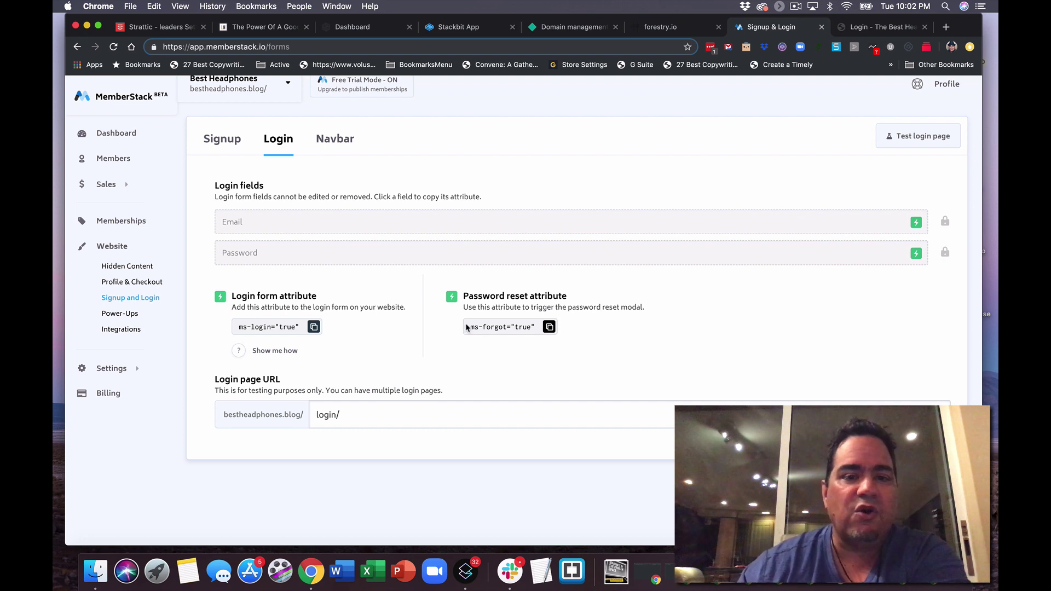
scroll(518, 202, "up", 1)
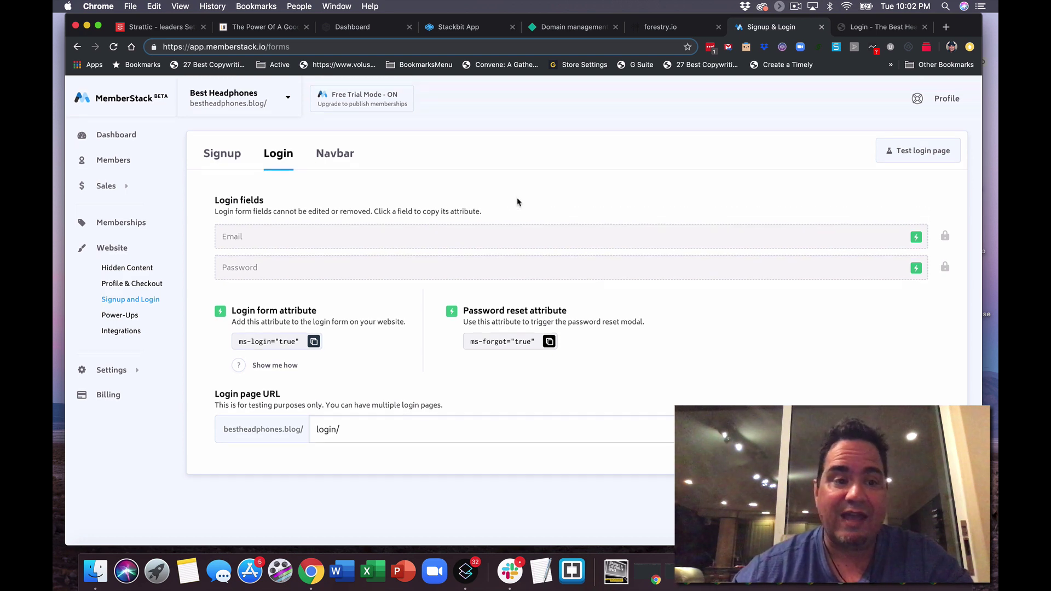
mouse_move(128, 368)
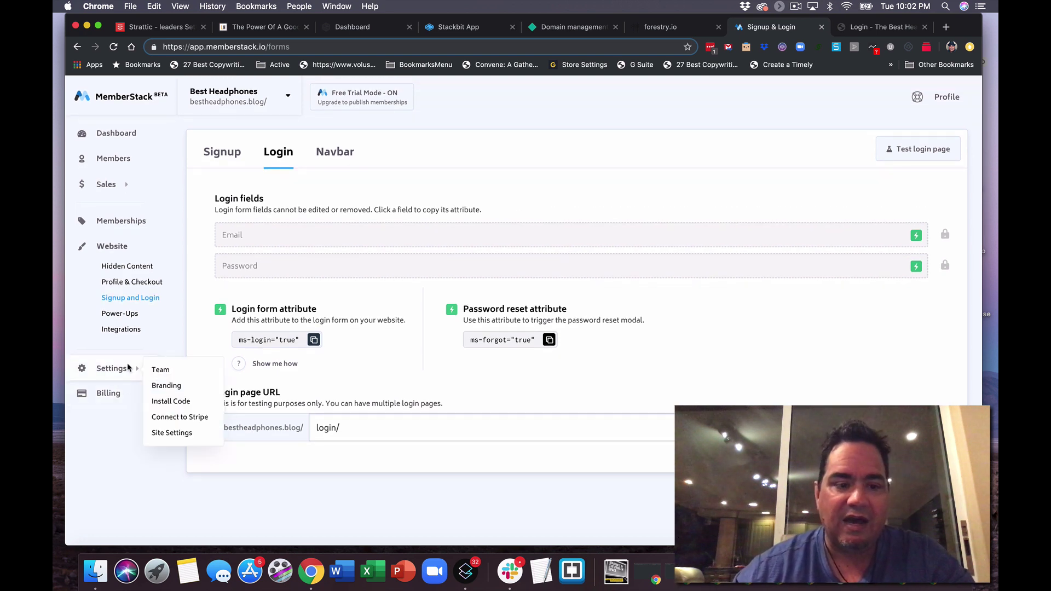